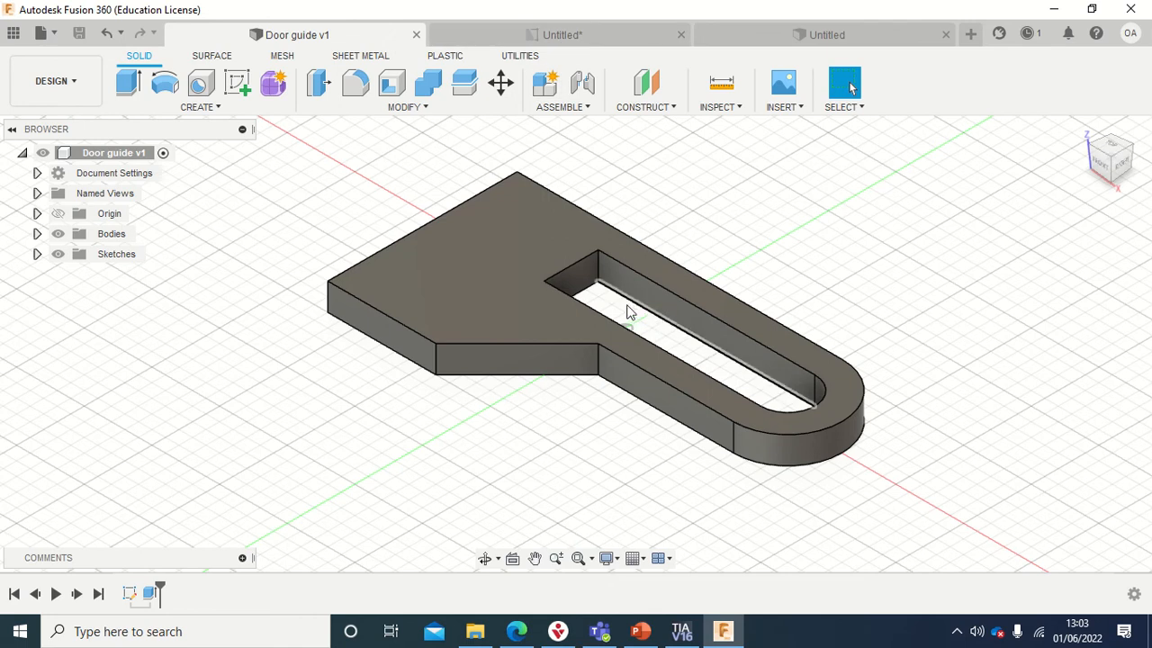
# Consult the door guide drawing's dimensions and start a sketch on the horizontal XY plane of the empty design.
pyautogui.click(583, 36)
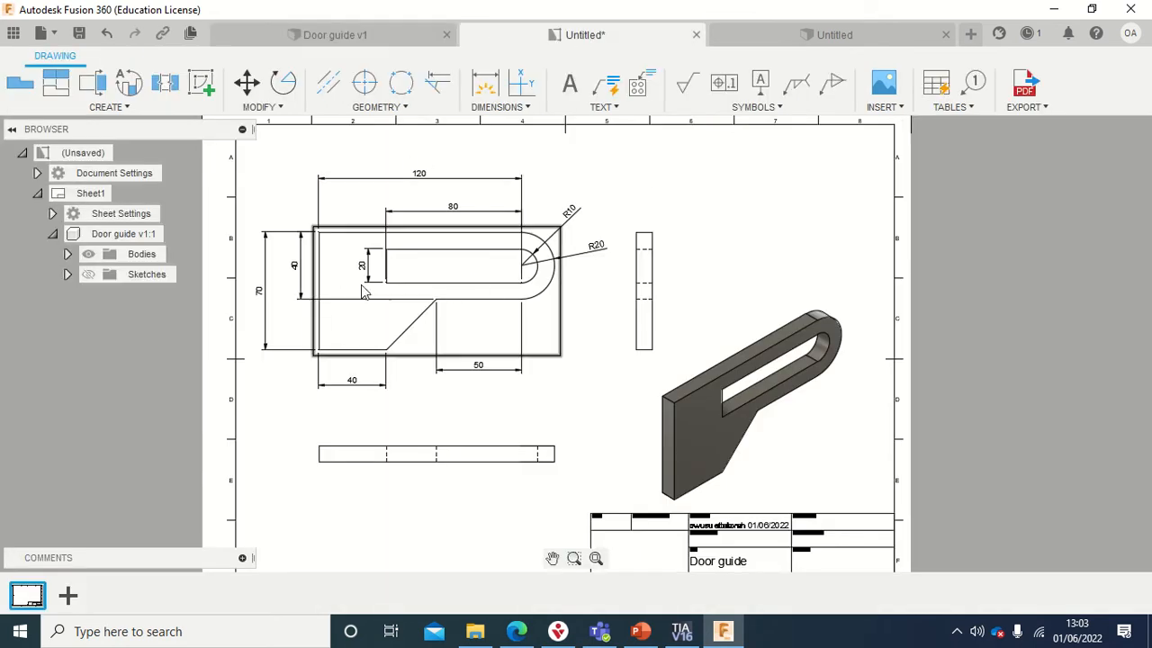
pyautogui.scroll(1, 536, 333)
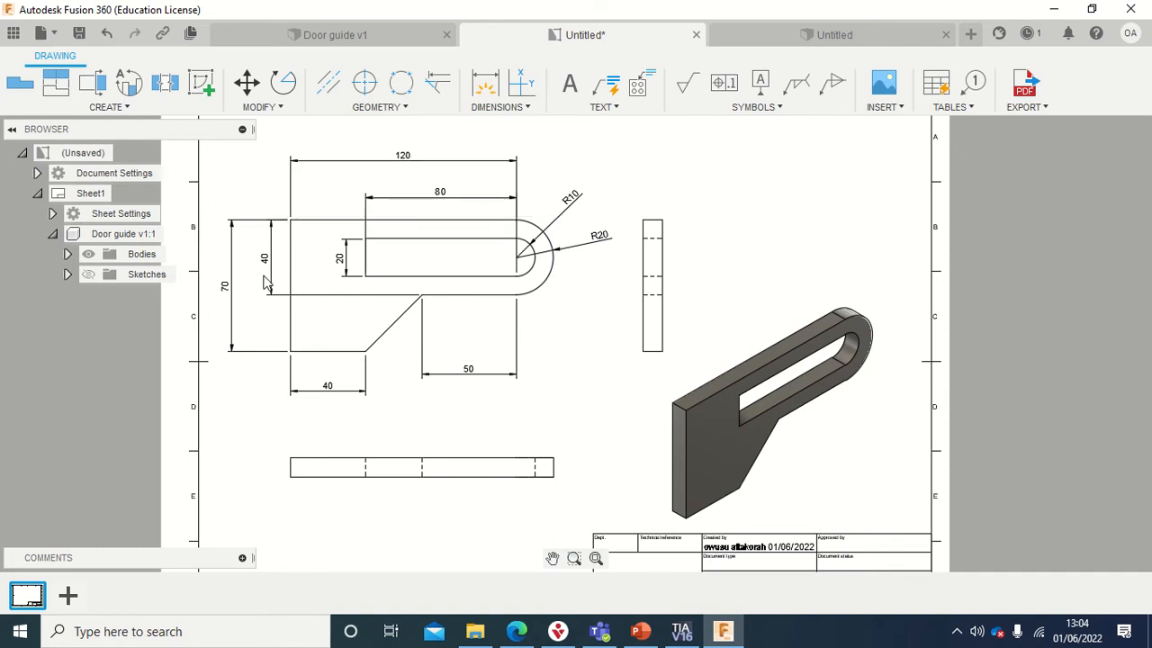
pyautogui.click(866, 38)
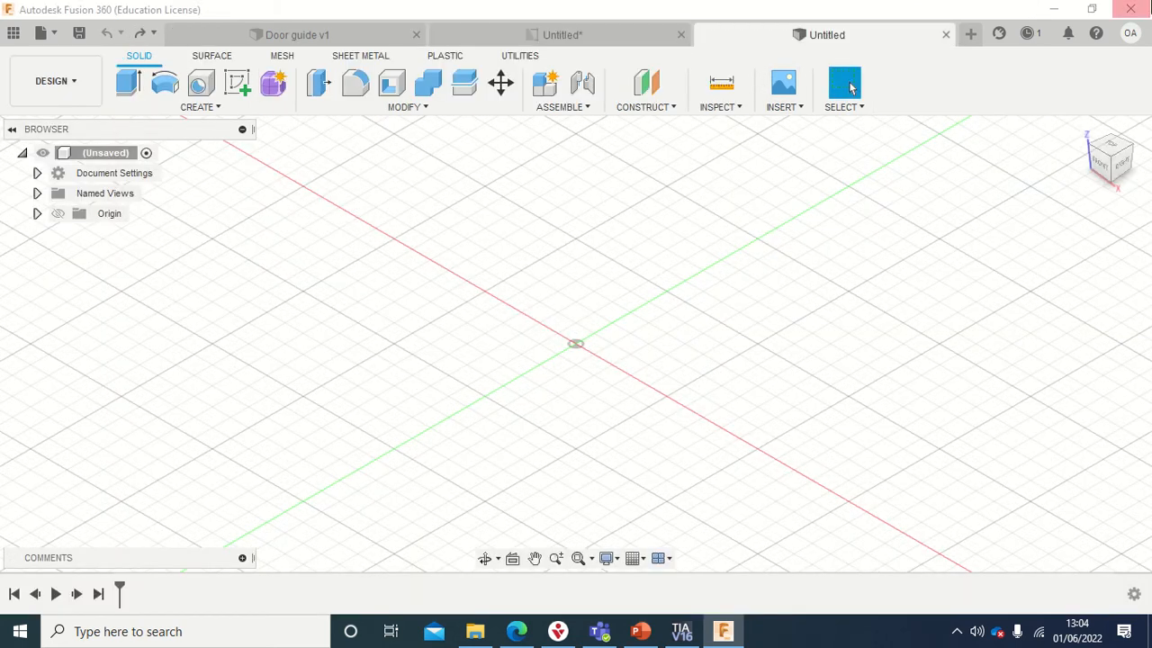
pyautogui.click(239, 84)
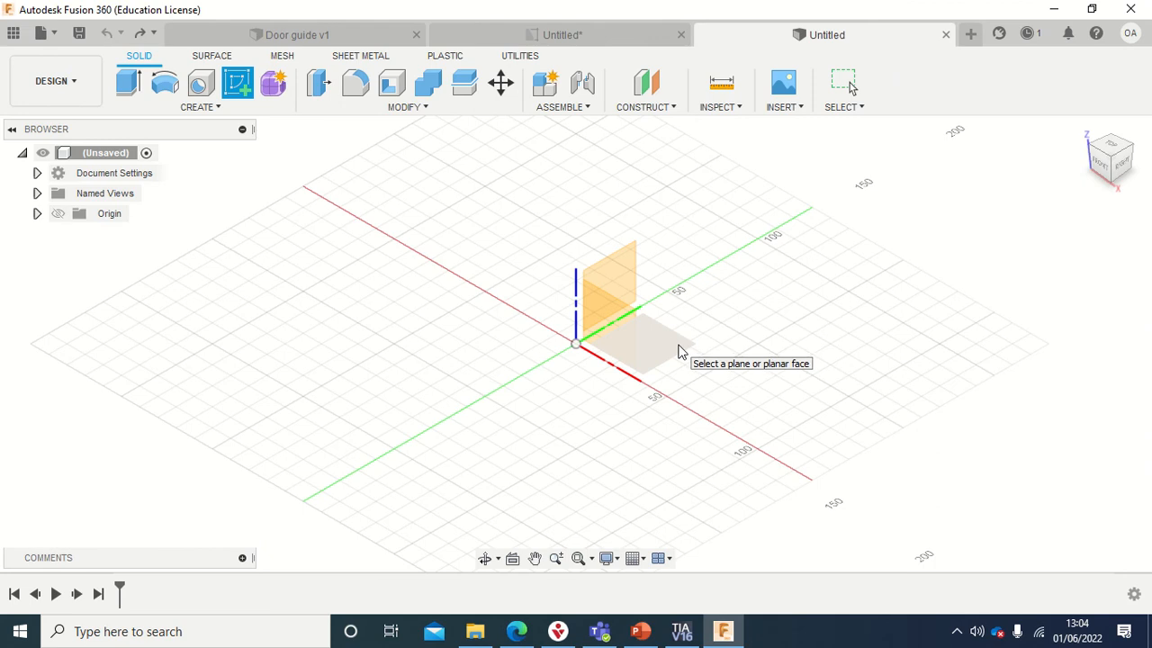
pyautogui.click(678, 350)
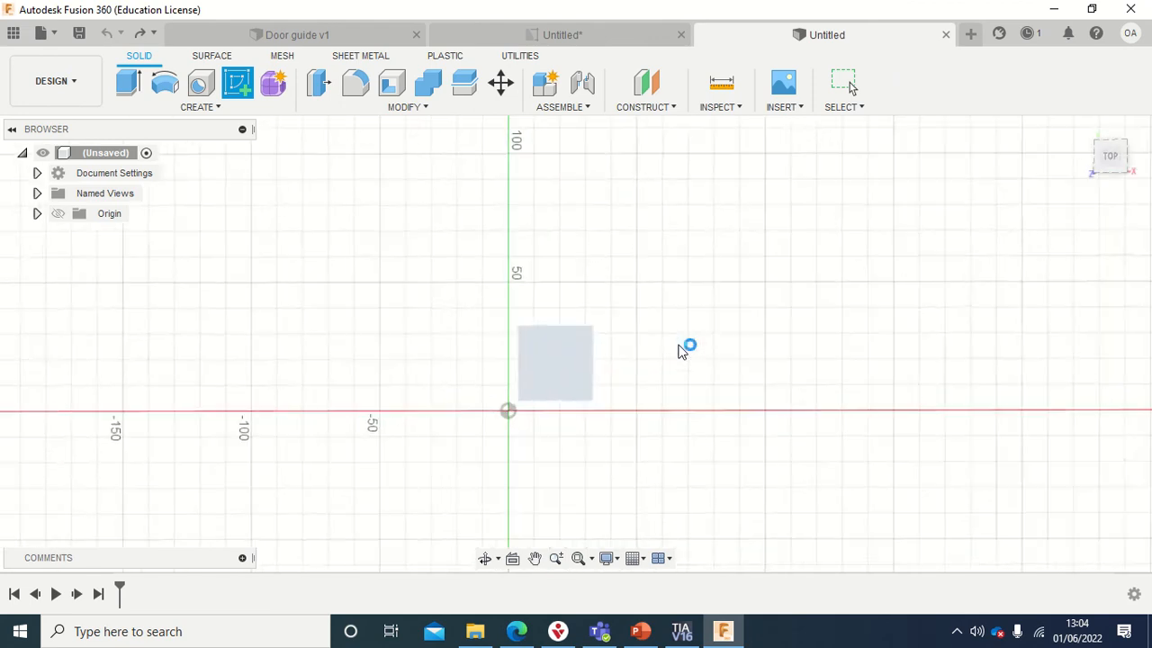
# Sketch a center rectangle on the origin, 120 mm wide and 40 mm high.
pyautogui.click(255, 110)
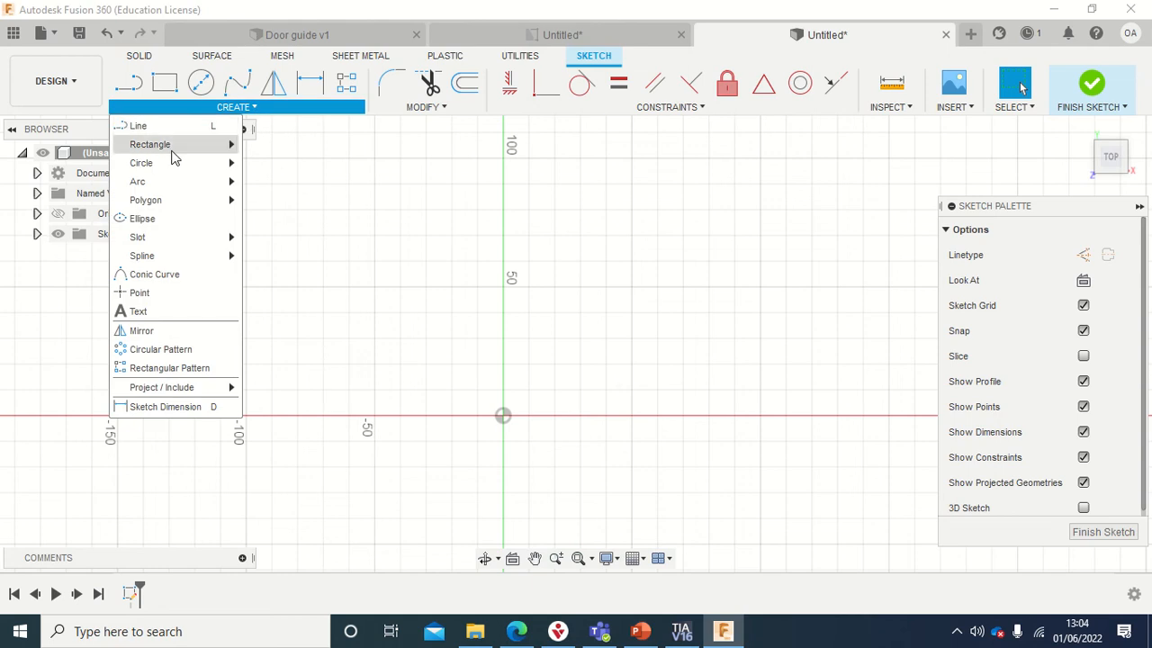
pyautogui.moveTo(173, 155)
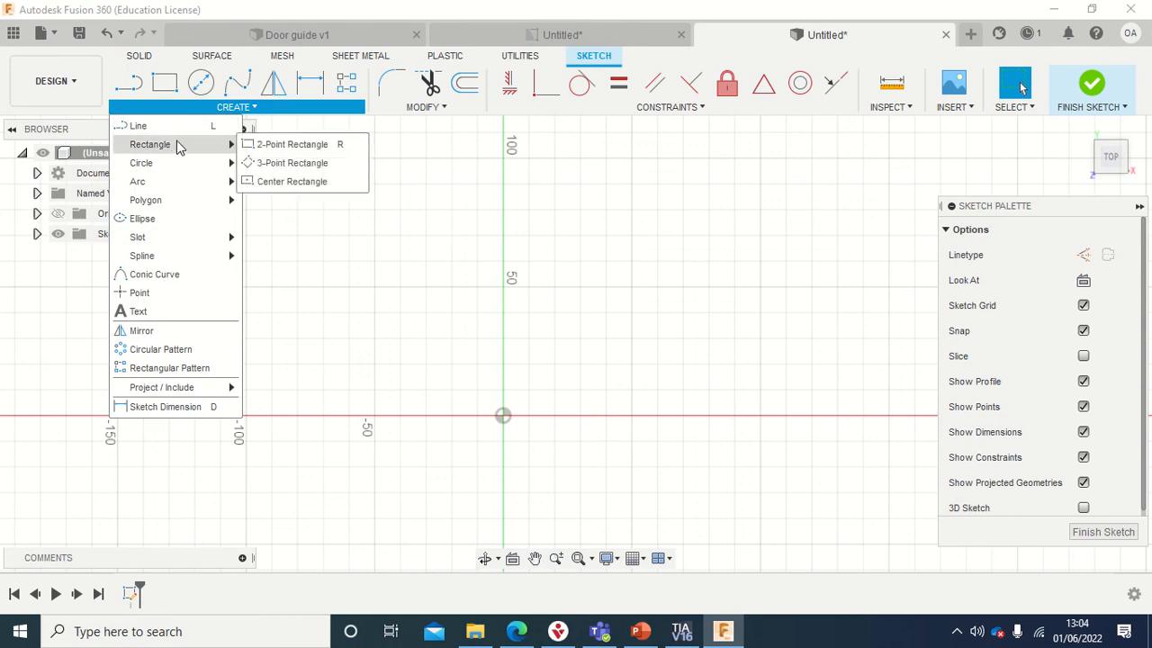
pyautogui.click(281, 183)
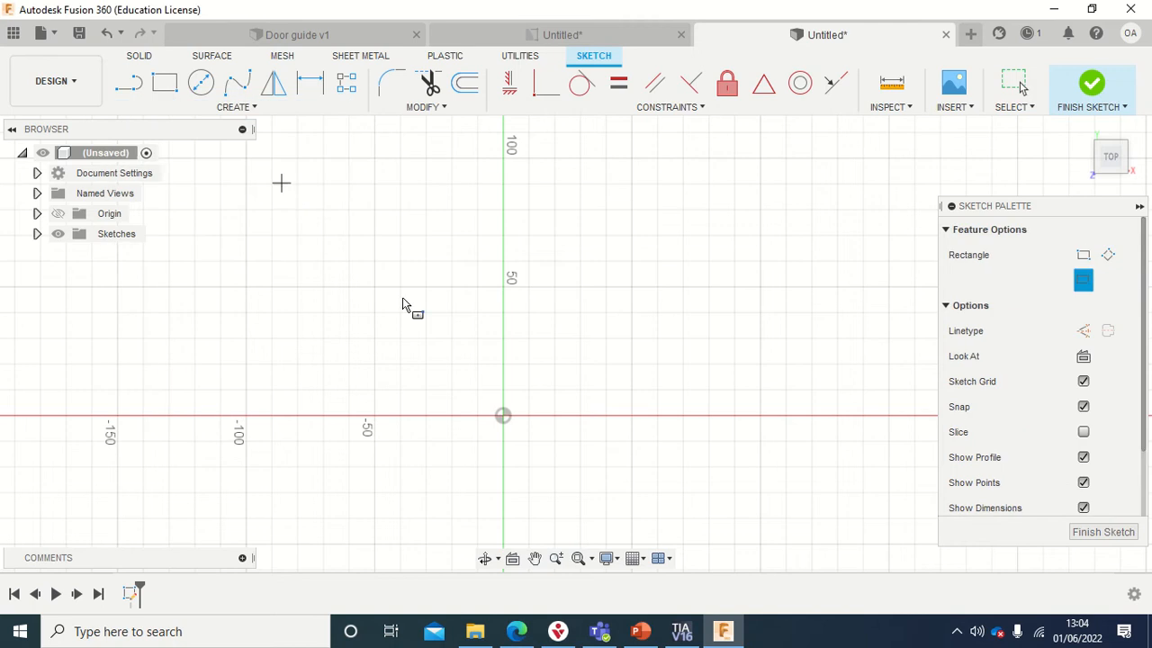
pyautogui.click(502, 415)
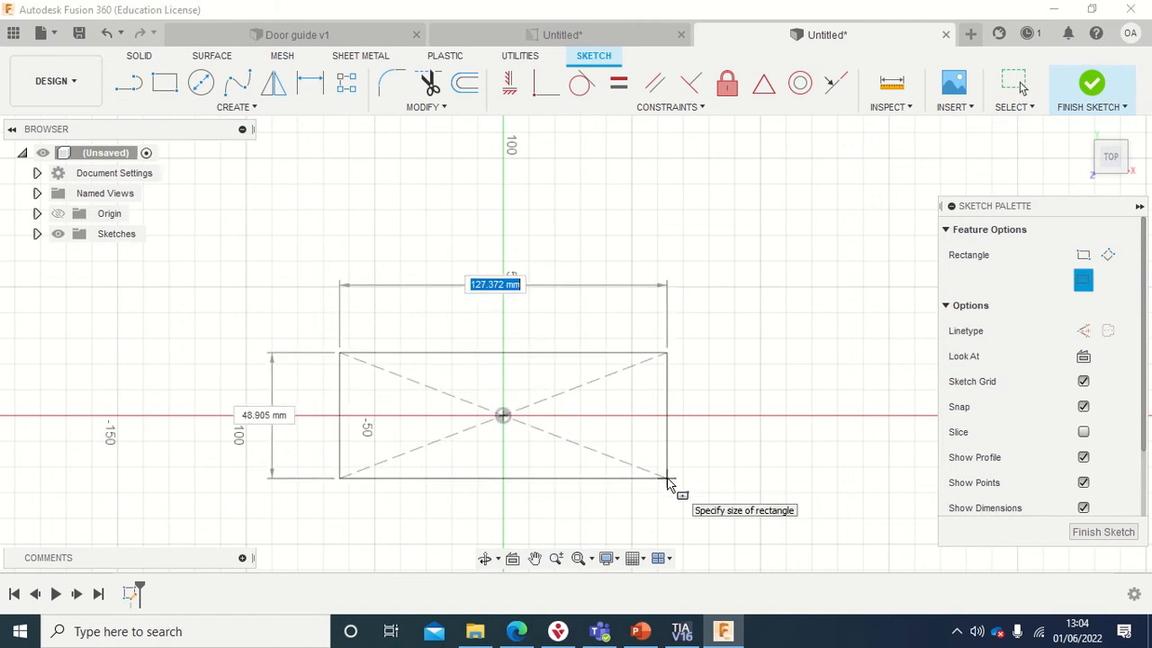
pyautogui.write('120')
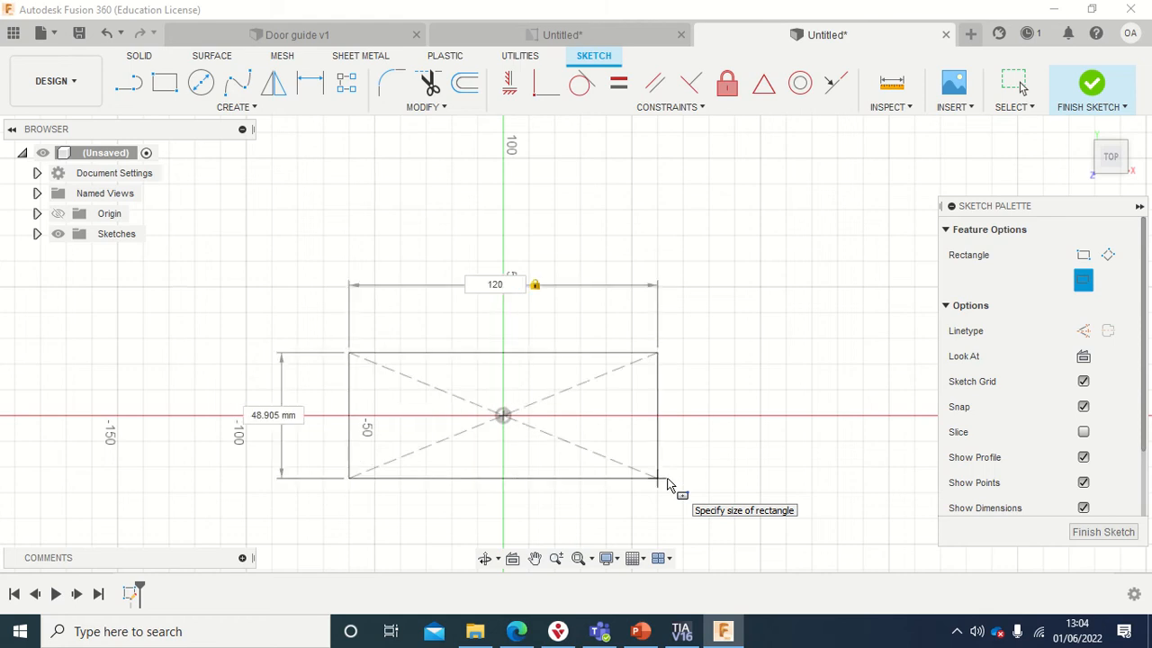
pyautogui.press('Tab')
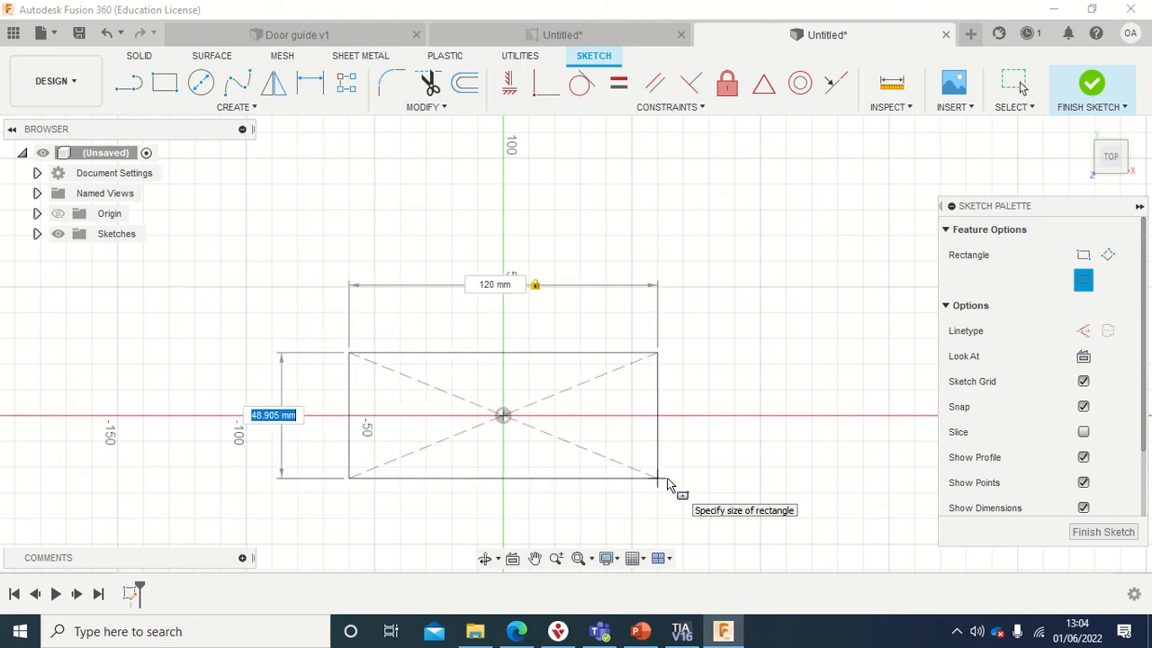
pyautogui.write('40')
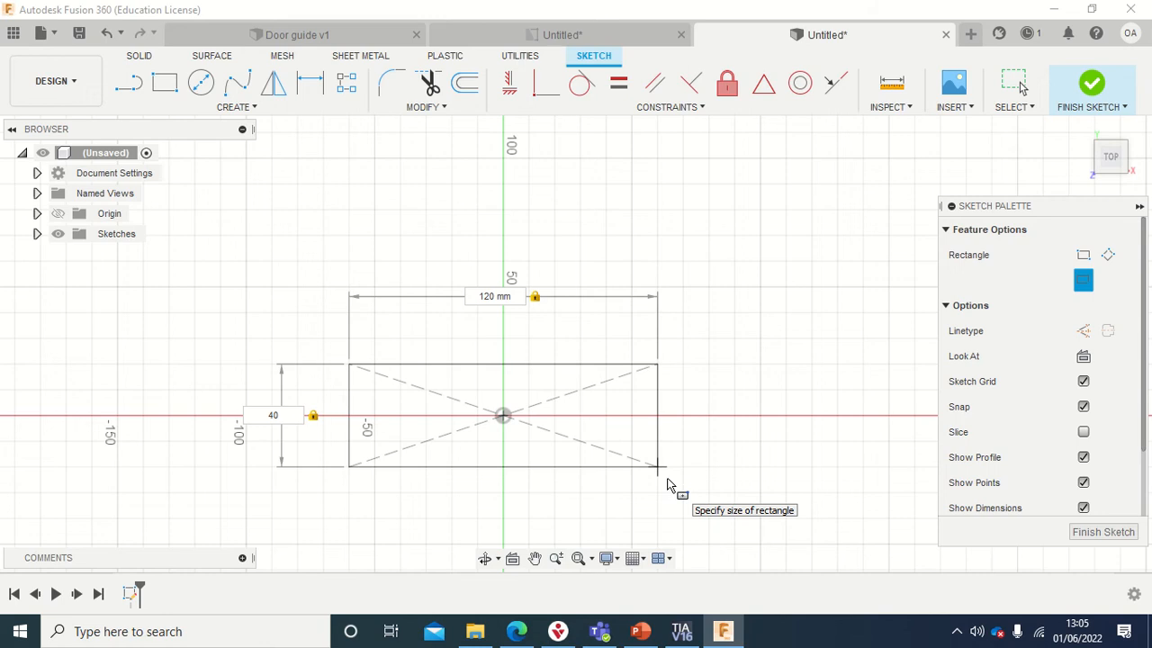
pyautogui.press('Return')
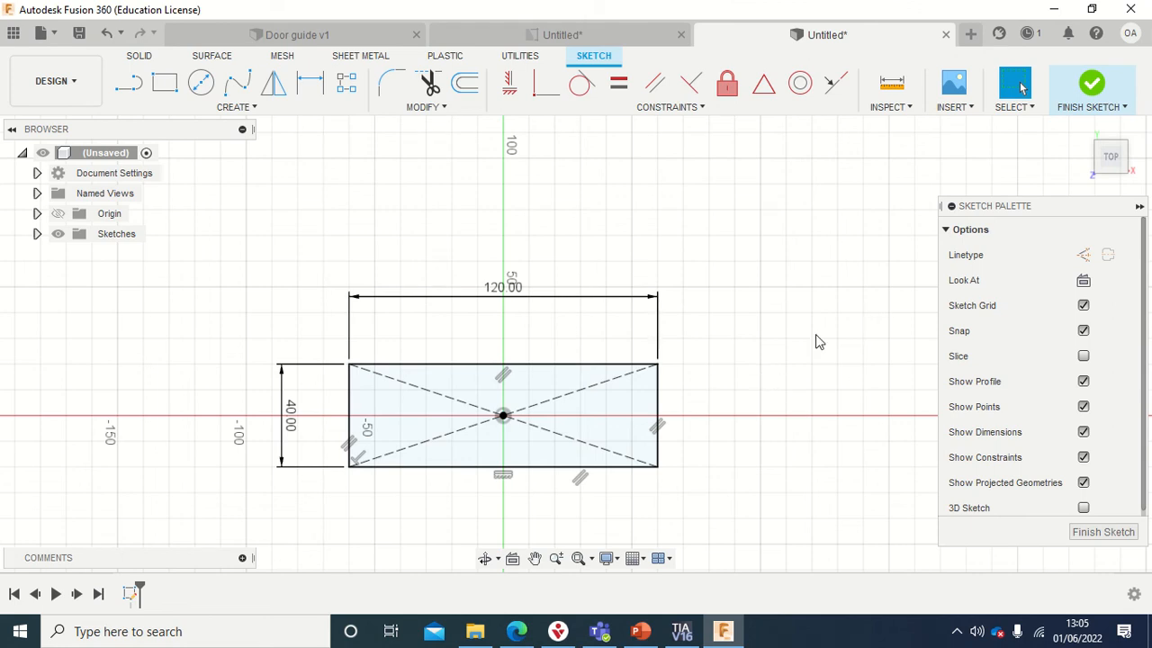
# Check the drawing for the rounded end and sketch a 40 mm diameter circle centred on the midpoint of the rectangle's right edge.
pyautogui.click(590, 31)
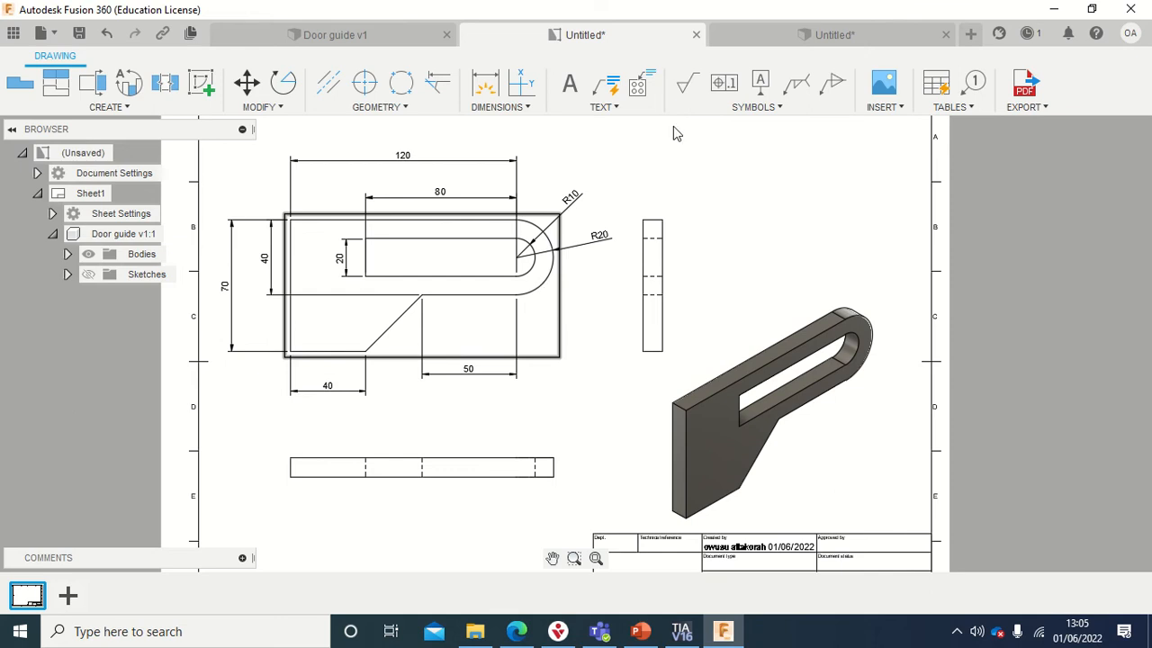
pyautogui.click(862, 33)
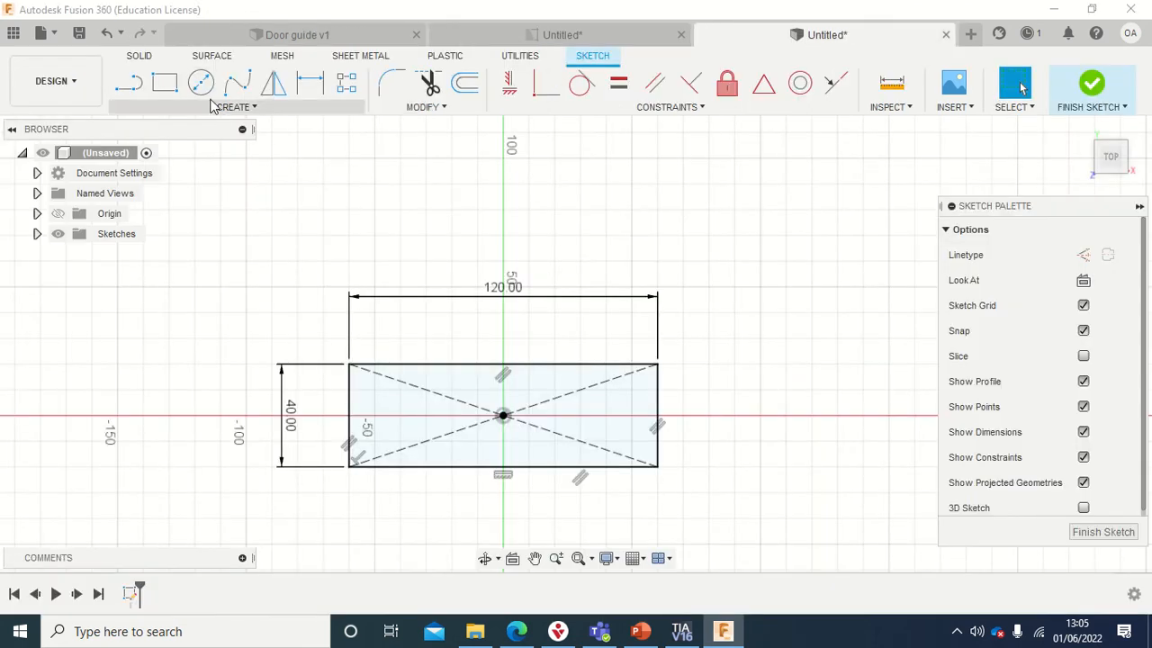
pyautogui.click(202, 83)
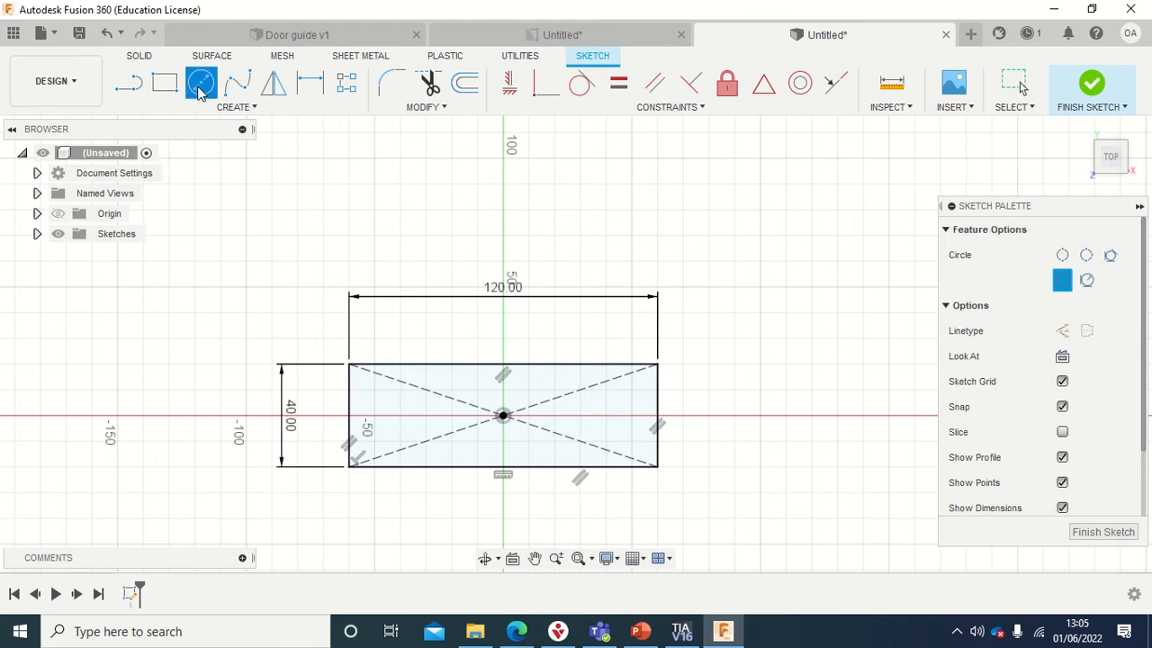
pyautogui.click(656, 416)
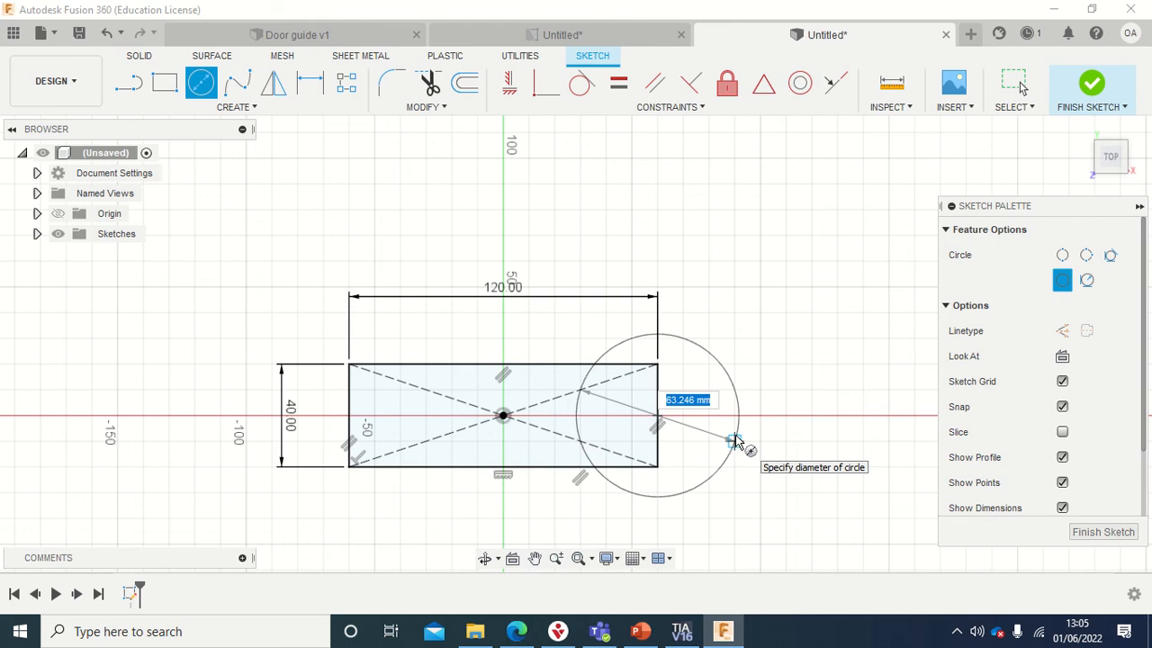
pyautogui.write('40')
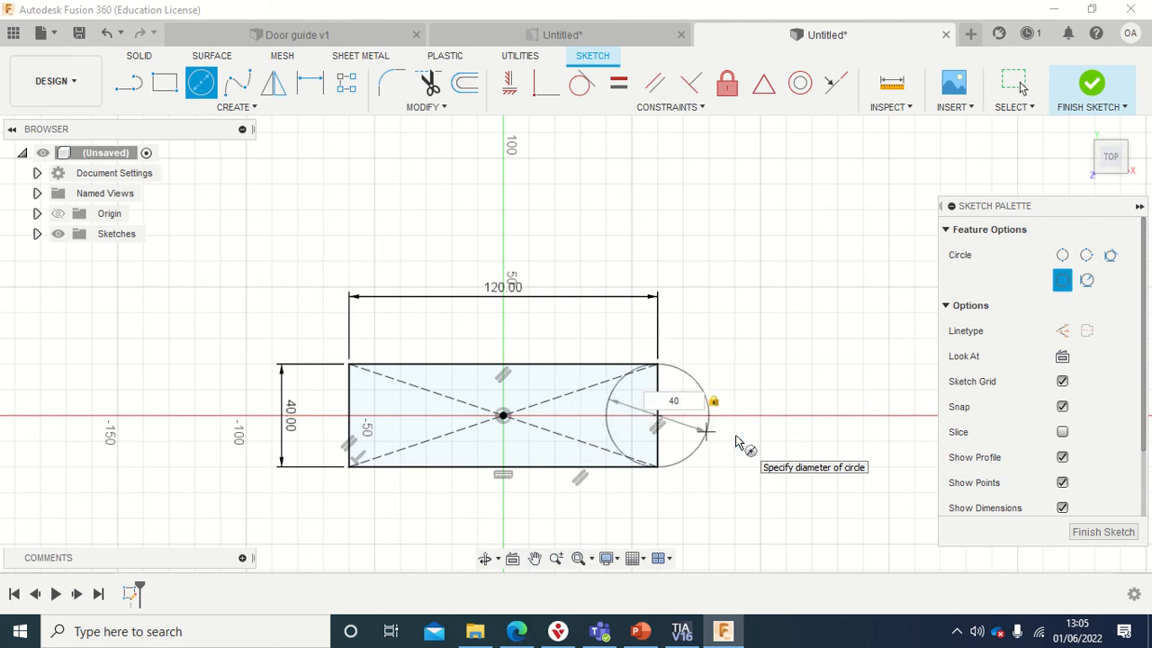
pyautogui.press('Return')
pyautogui.press('Escape')
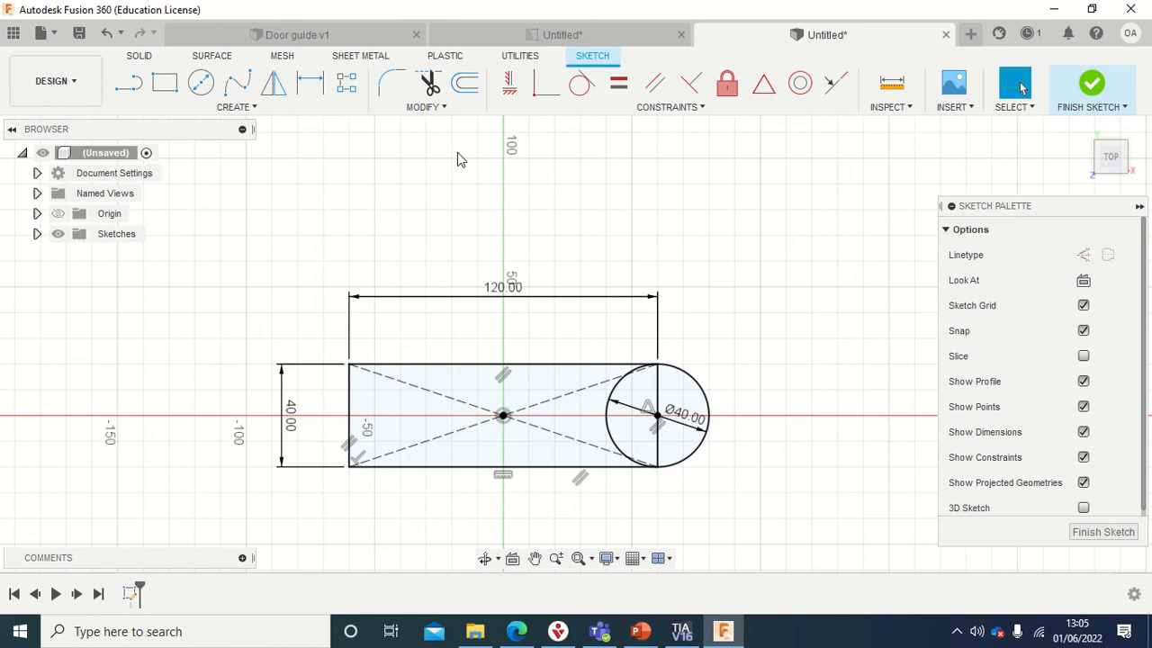
# Trim away the portions of the 40 mm circle that lie inside the rectangle.
pyautogui.click(426, 81)
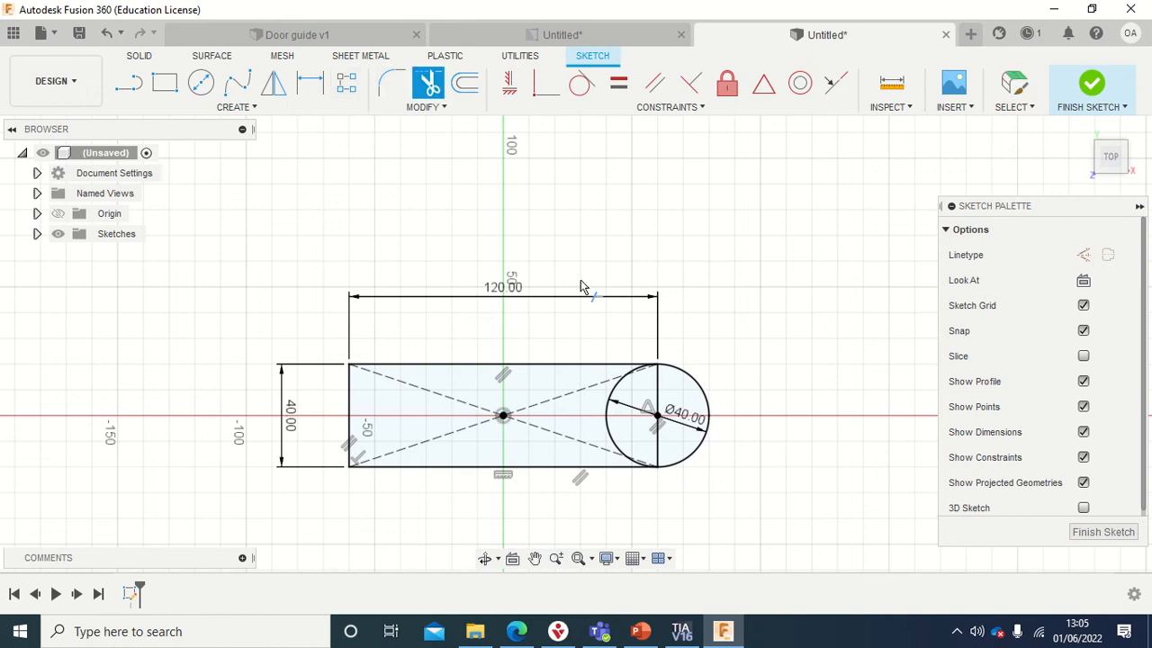
pyautogui.click(614, 396)
pyautogui.scroll(2, 643, 371)
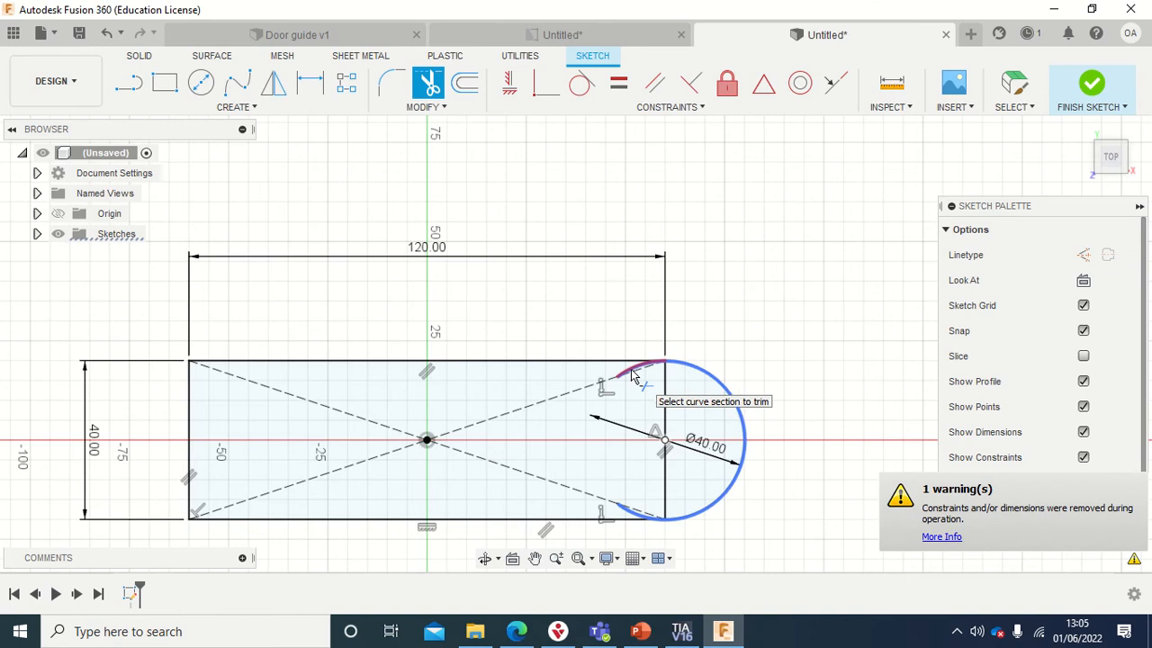
pyautogui.hotkey('ctrl', 'z')
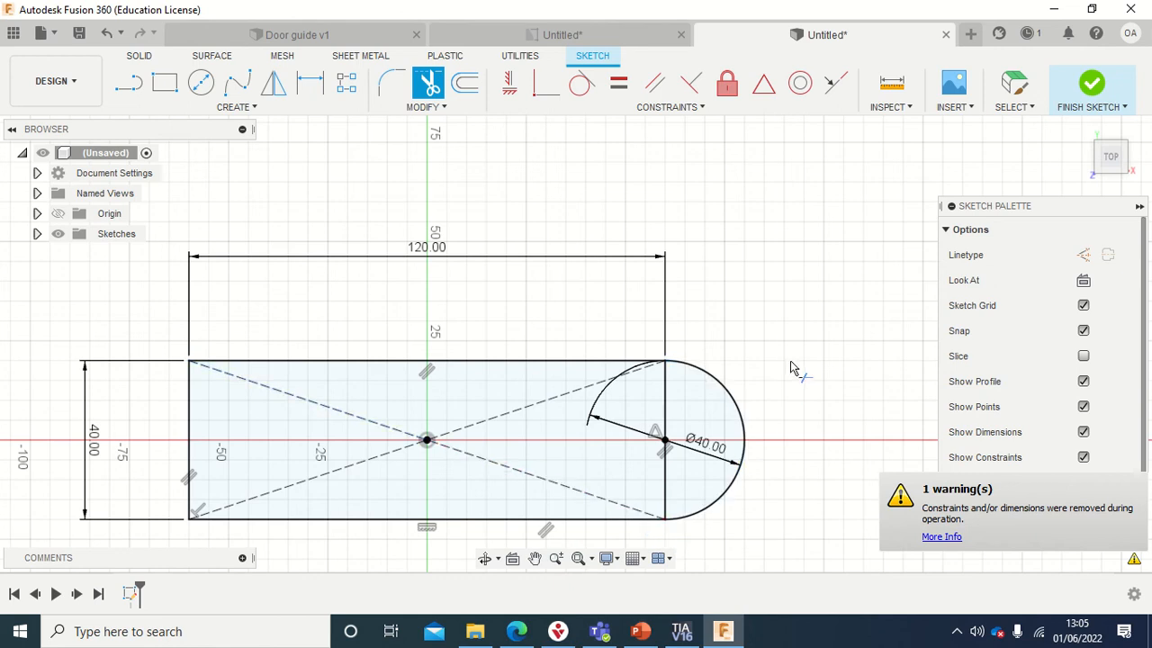
pyautogui.scroll(-2, 793, 364)
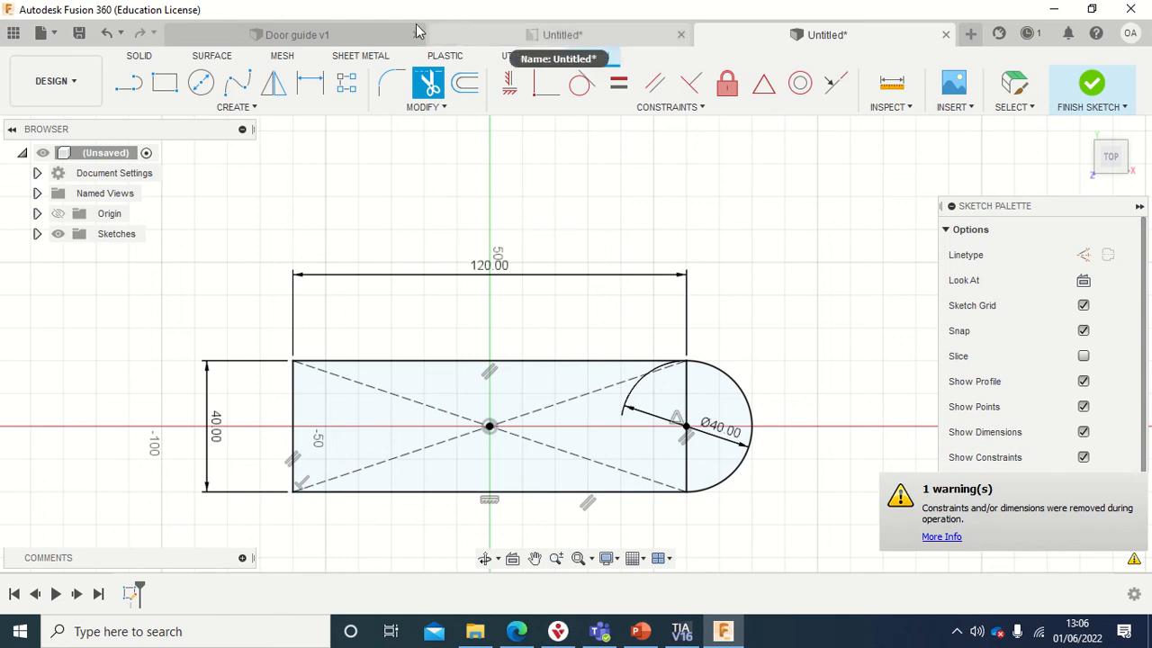
# Check the slot's dimensions on the drawing and offset the rectangle's top edge 10 mm inward.
pyautogui.click(539, 36)
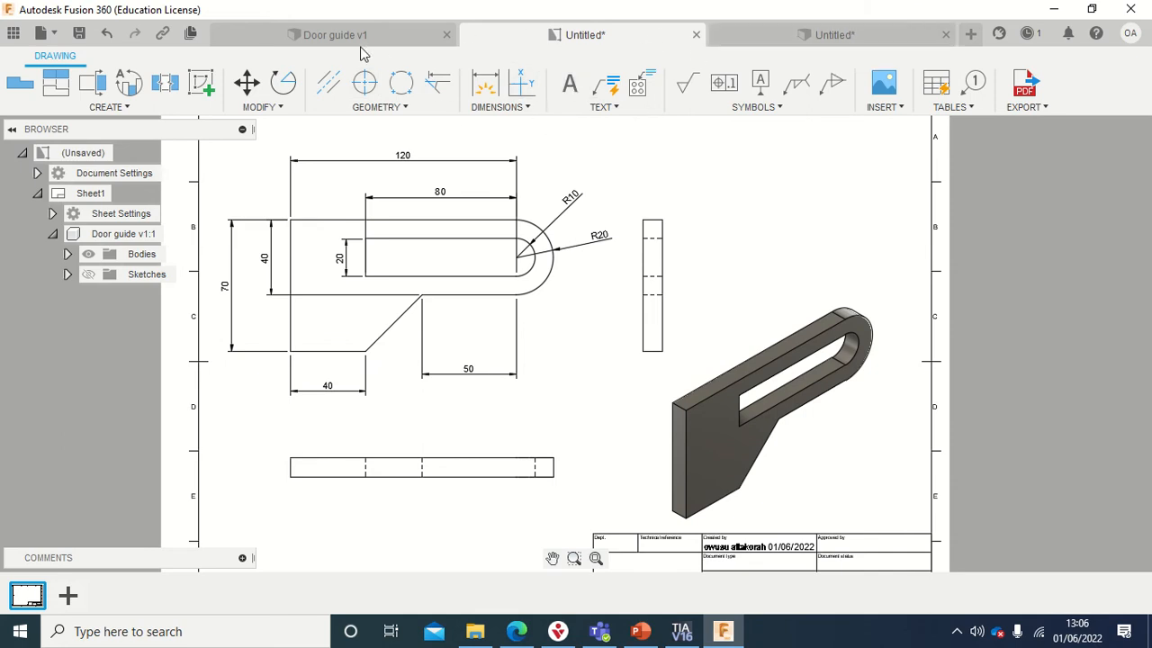
pyautogui.click(752, 41)
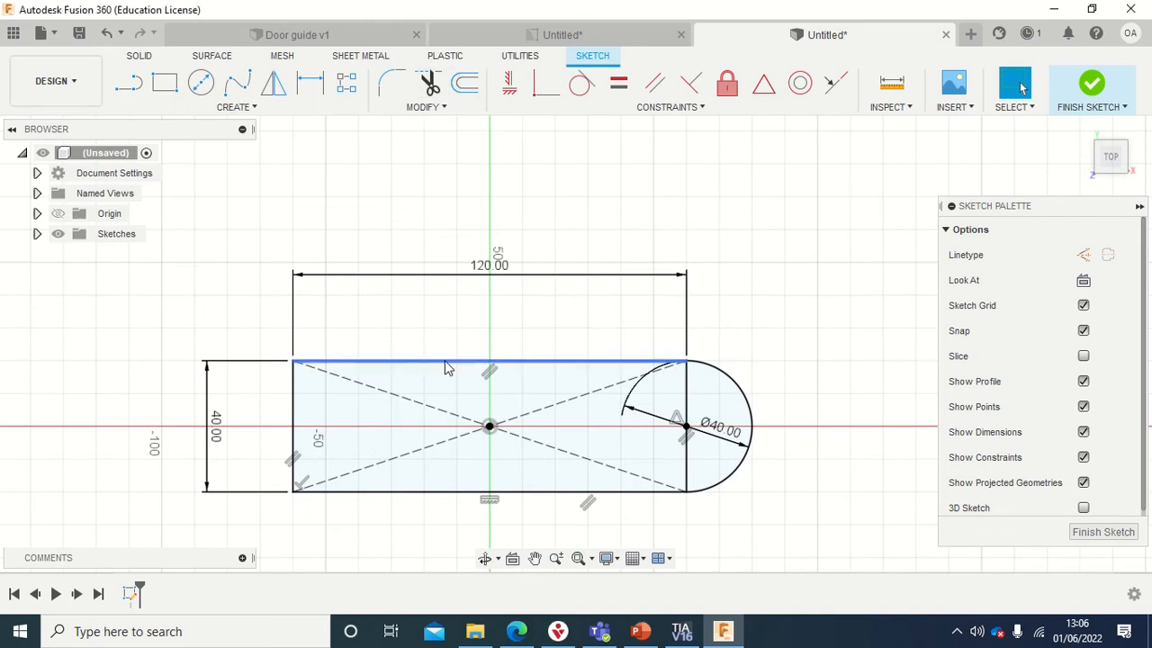
pyautogui.click(445, 362)
pyautogui.click(466, 86)
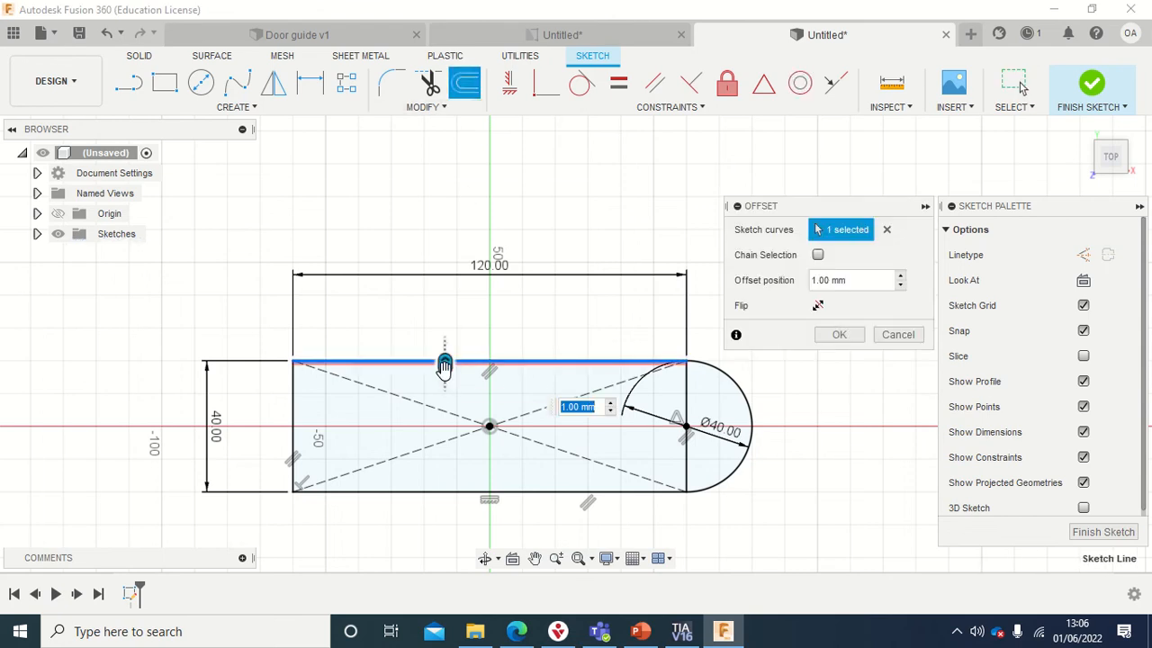
pyautogui.moveTo(444, 367); pyautogui.dragTo(441, 385)
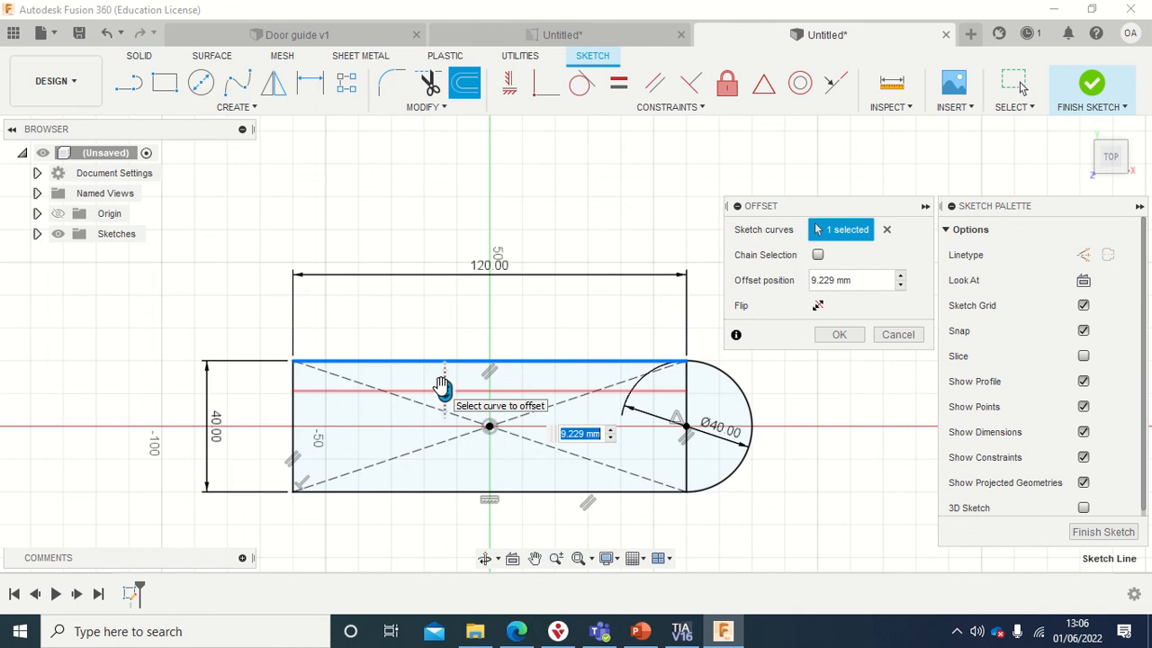
pyautogui.write('10')
pyautogui.press('Return')
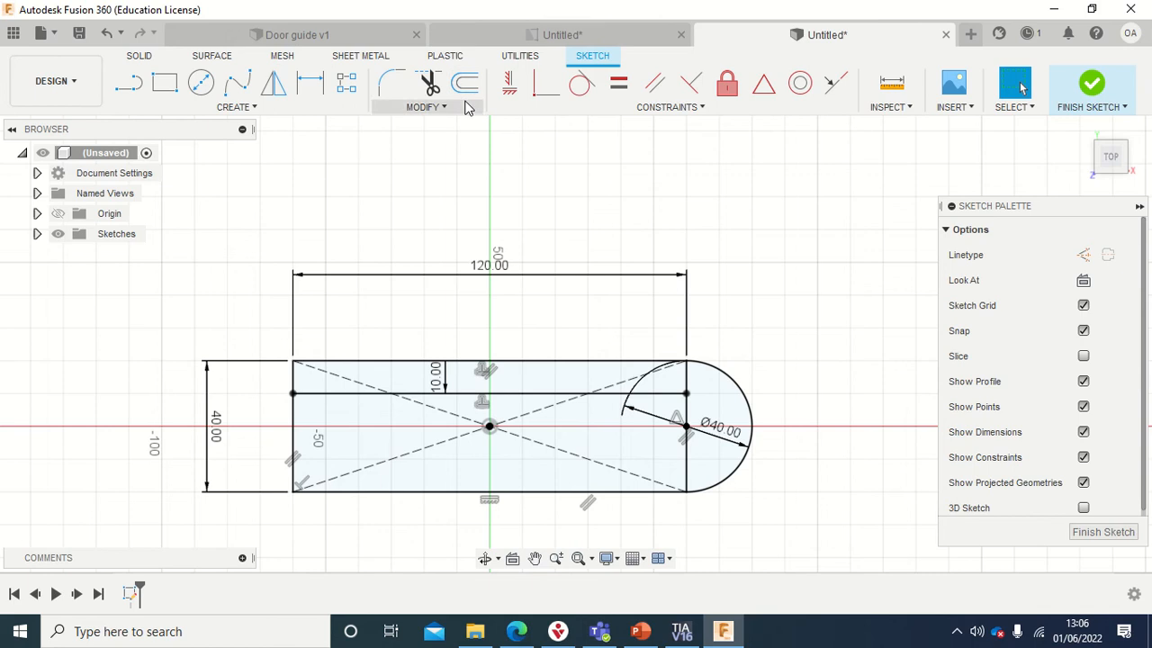
pyautogui.rightClick(577, 204)
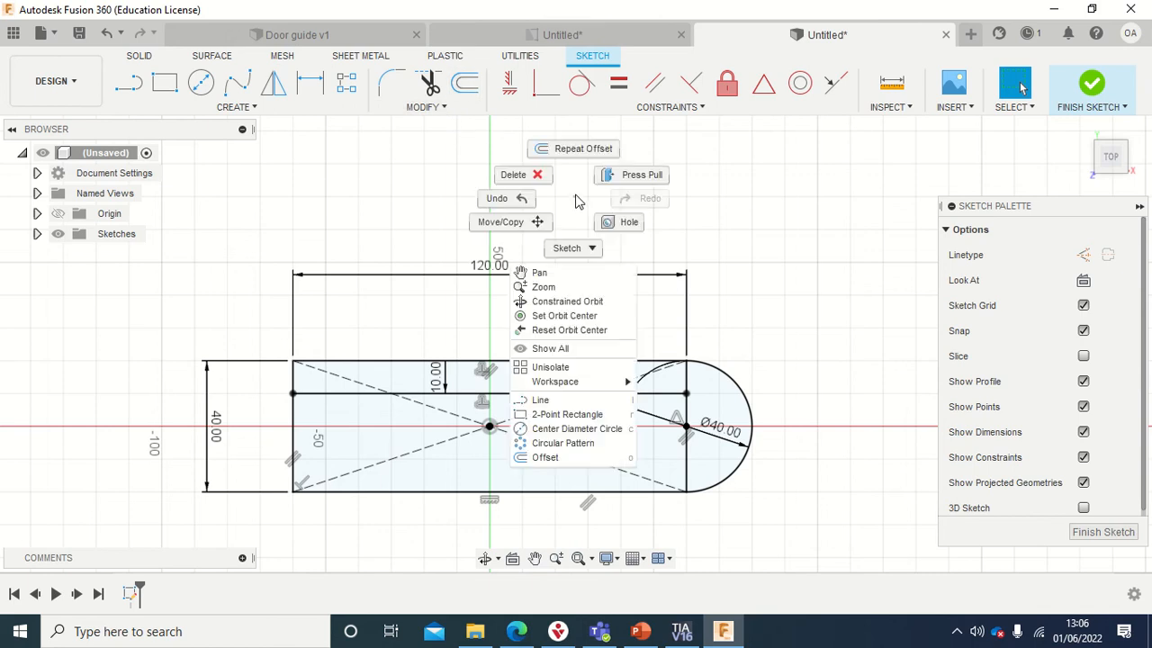
pyautogui.click(581, 153)
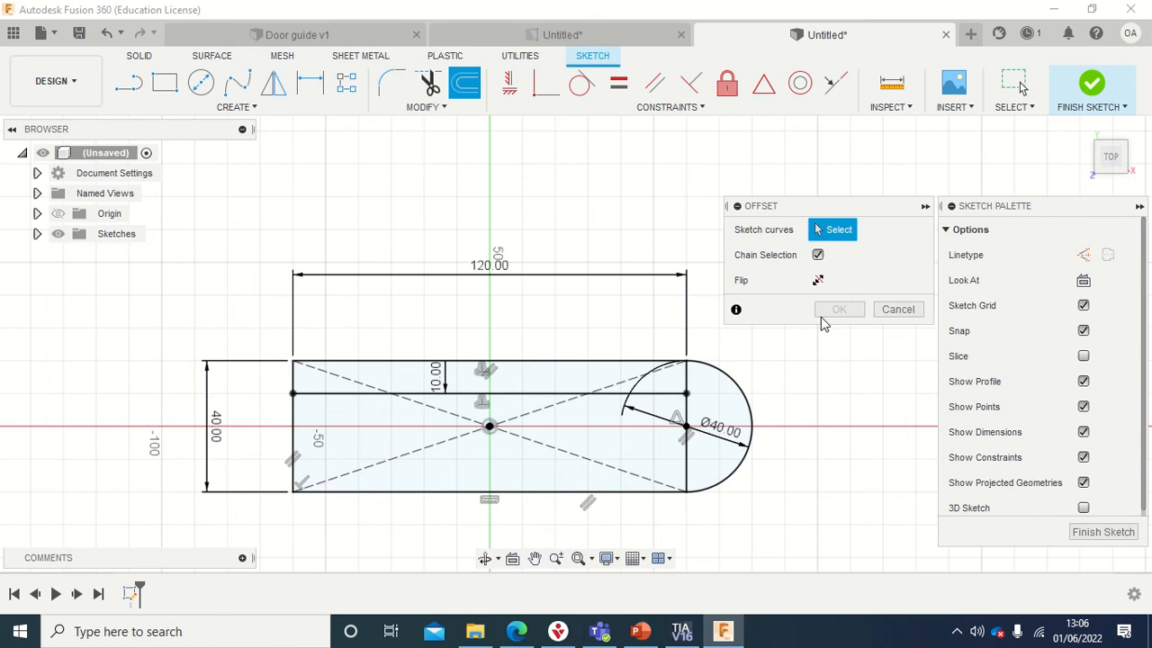
pyautogui.click(898, 309)
# Offset the rectangle's bottom edge 10 mm inward.
pyautogui.click(546, 491)
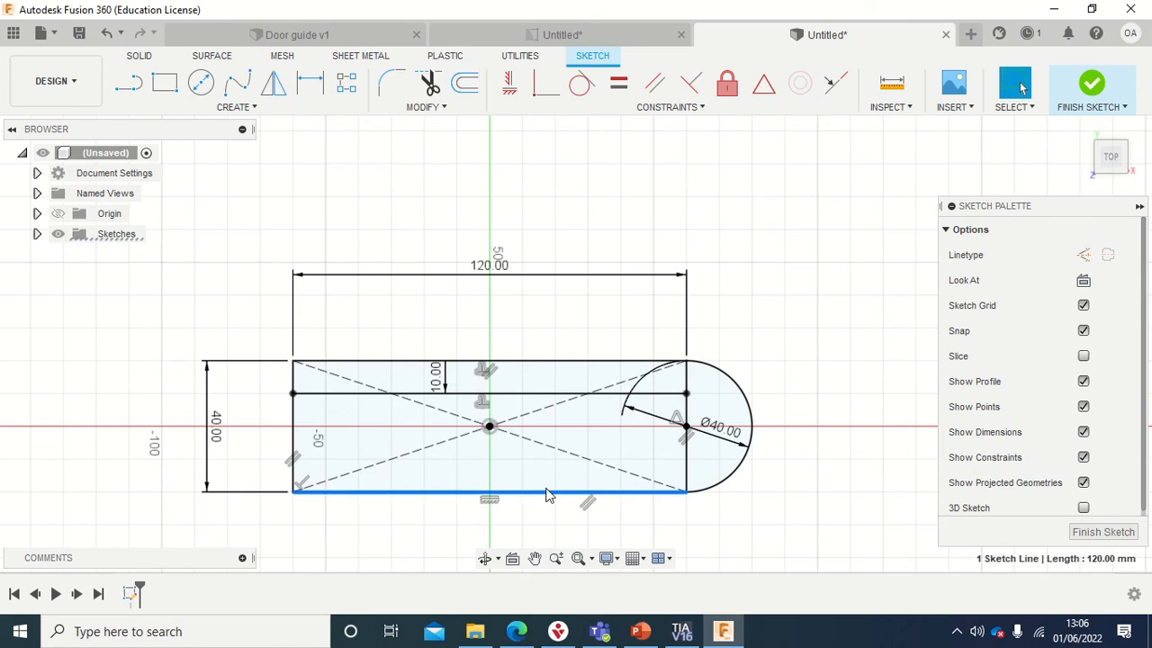
pyautogui.click(465, 84)
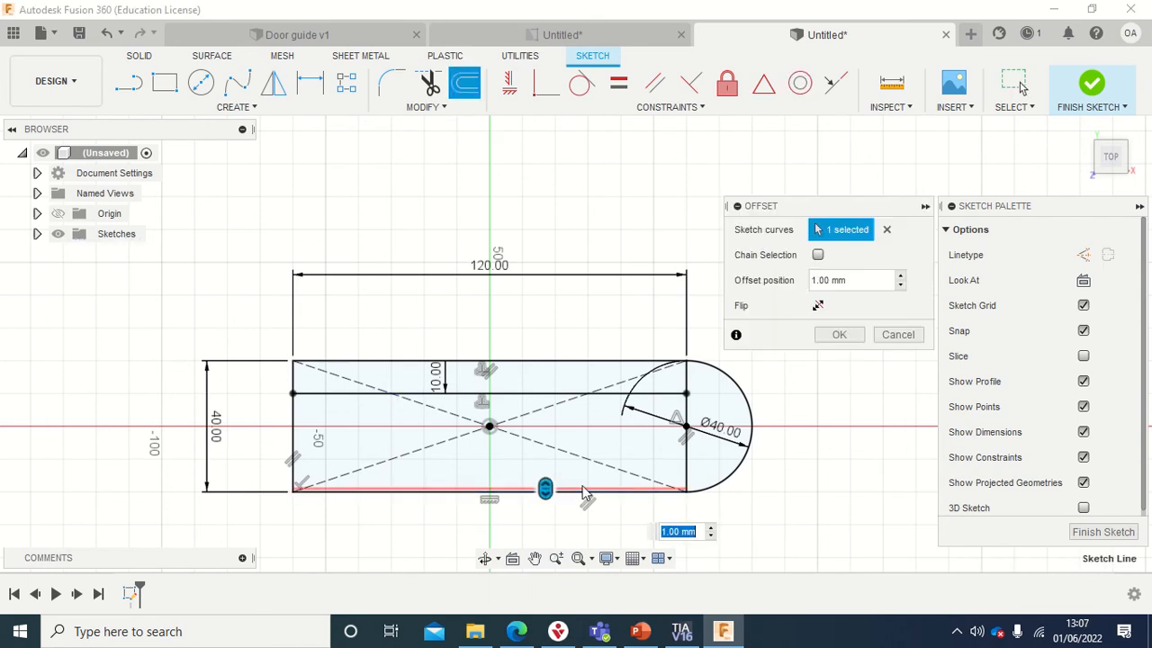
pyautogui.moveTo(545, 488); pyautogui.dragTo(547, 450)
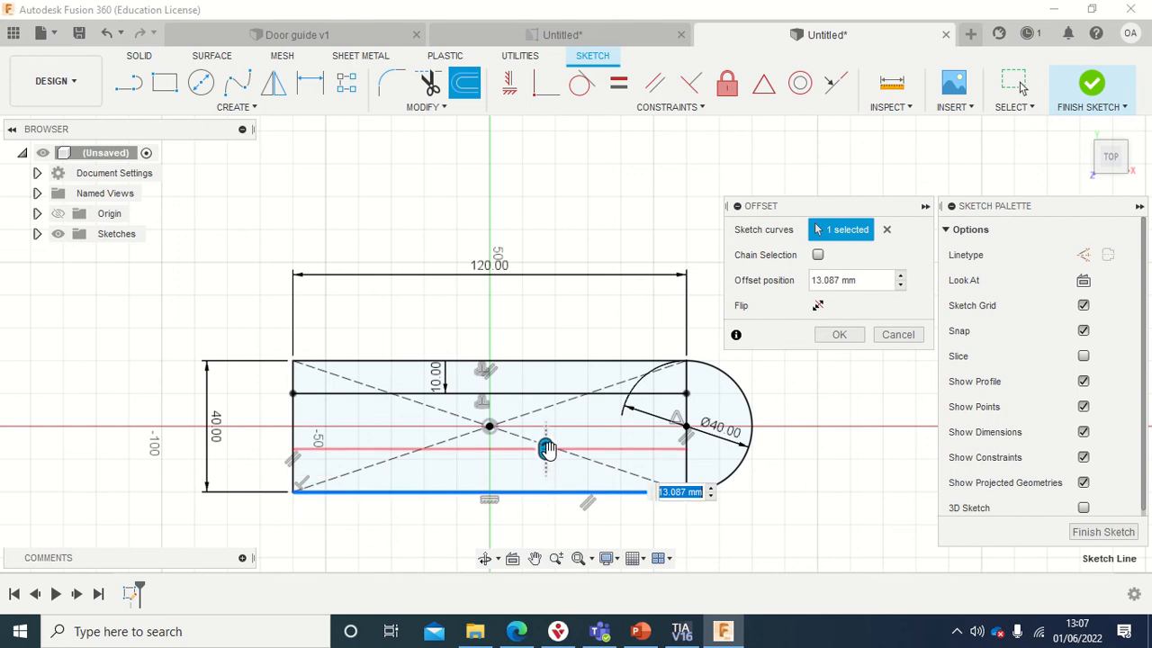
pyautogui.write('1')
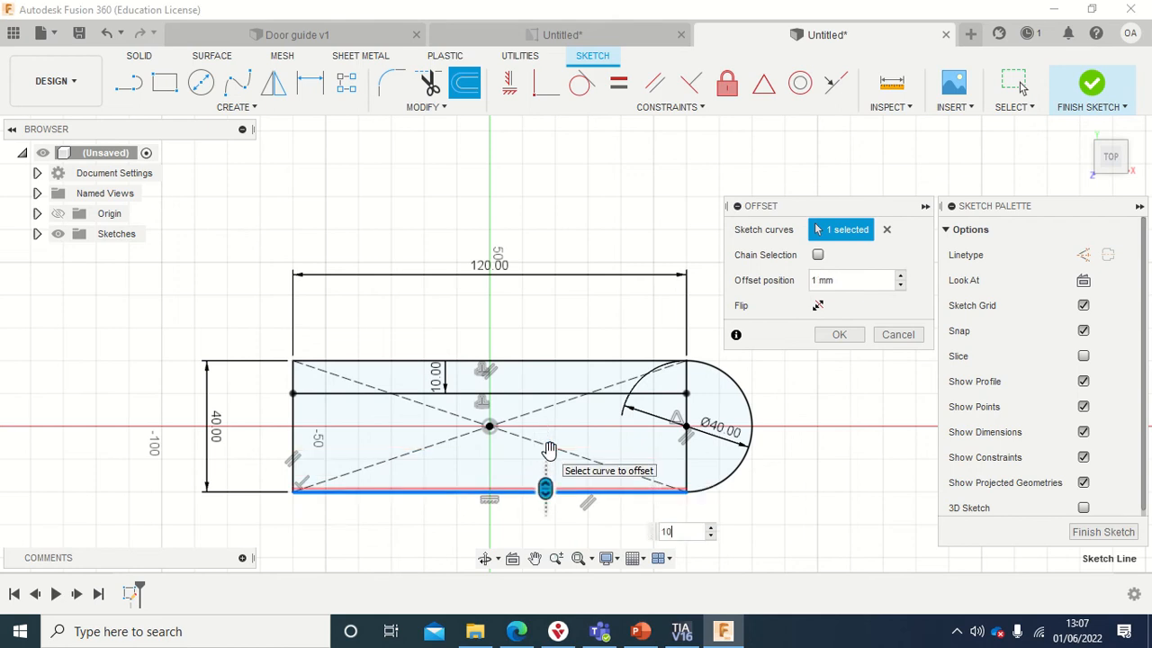
pyautogui.write('0')
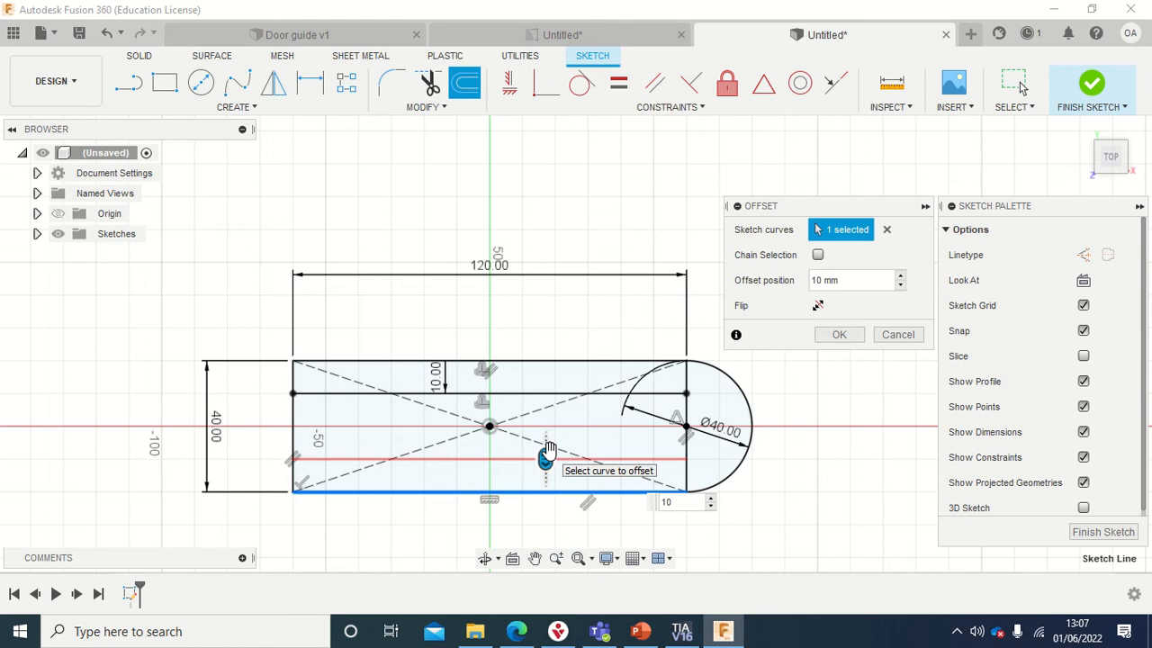
pyautogui.press('Return')
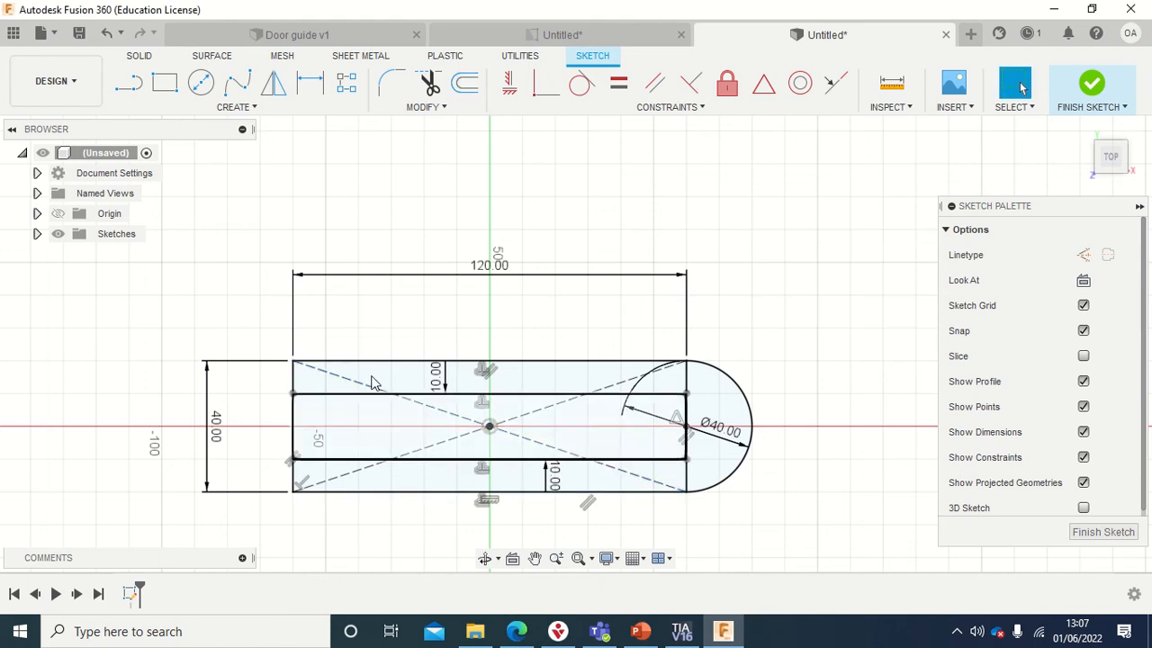
# Check the slot's start on the drawing and offset the rectangle's left edge 40 mm inward.
pyautogui.click(540, 38)
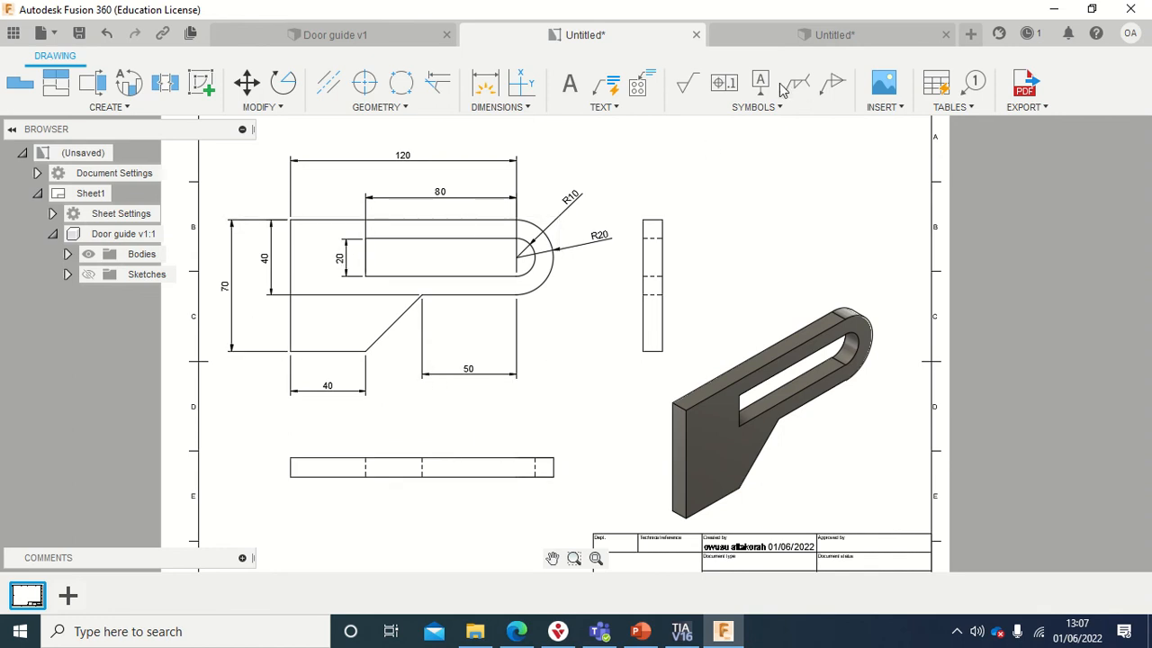
pyautogui.click(804, 35)
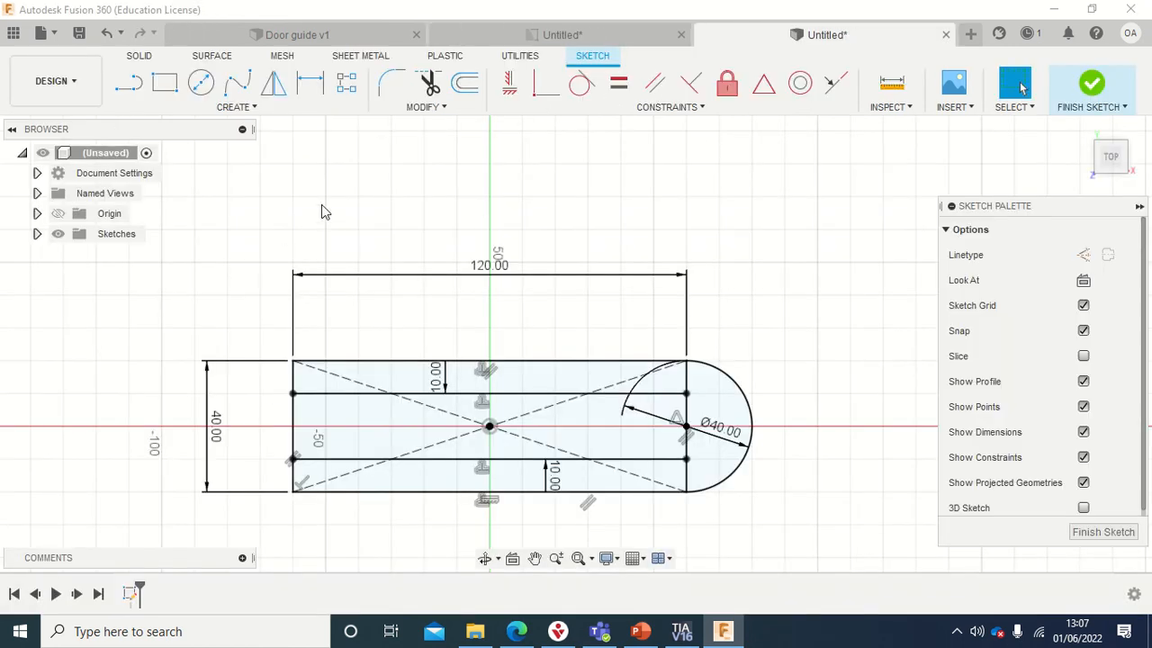
pyautogui.click(295, 420)
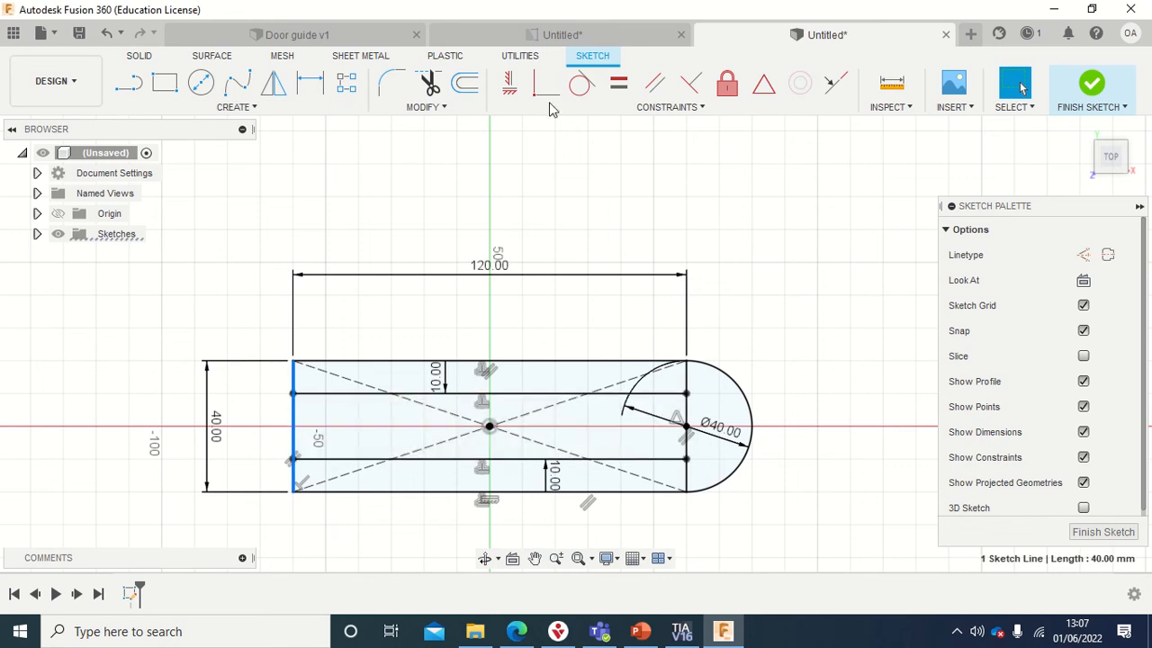
pyautogui.click(465, 84)
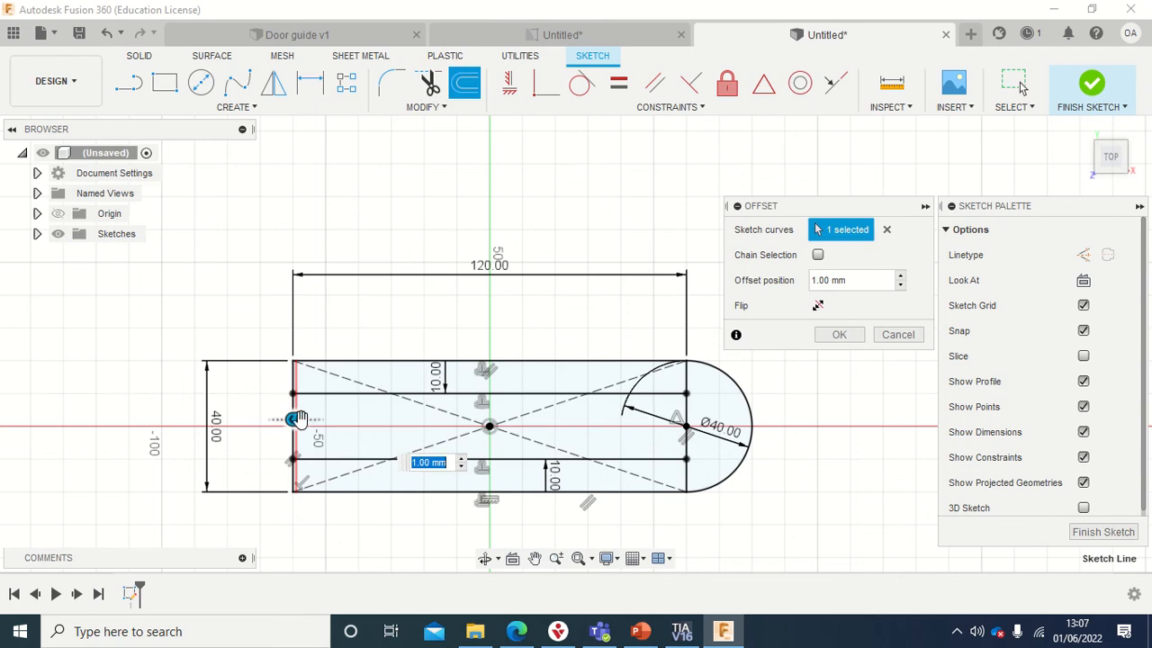
pyautogui.moveTo(298, 419); pyautogui.dragTo(433, 446)
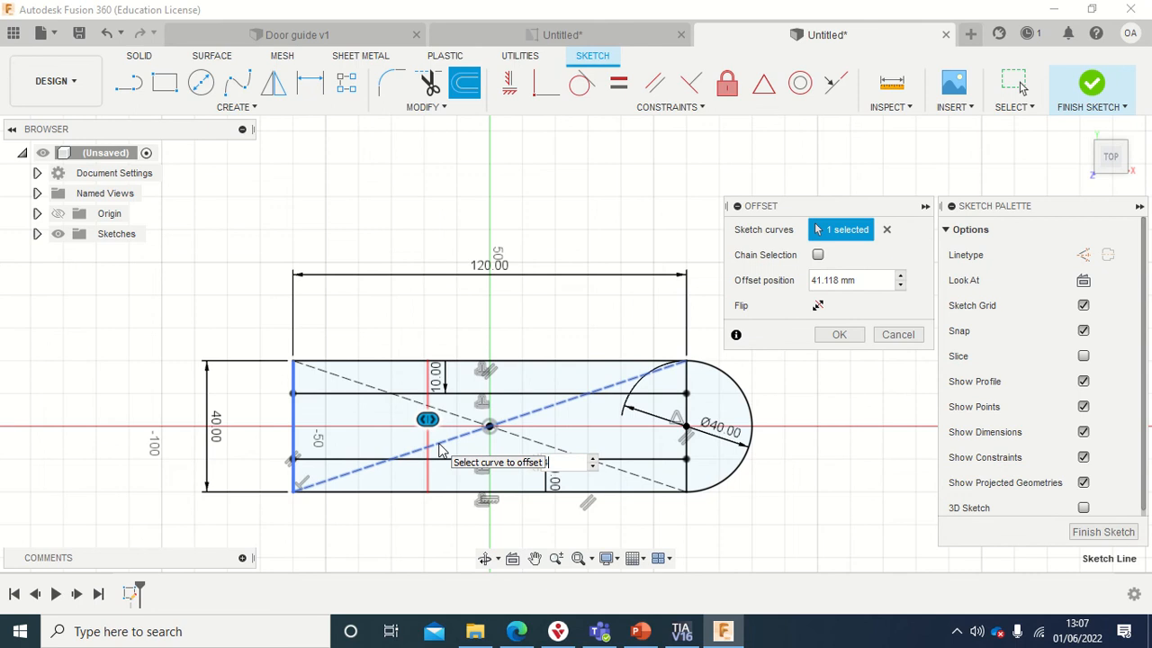
pyautogui.write('40')
pyautogui.press('Return')
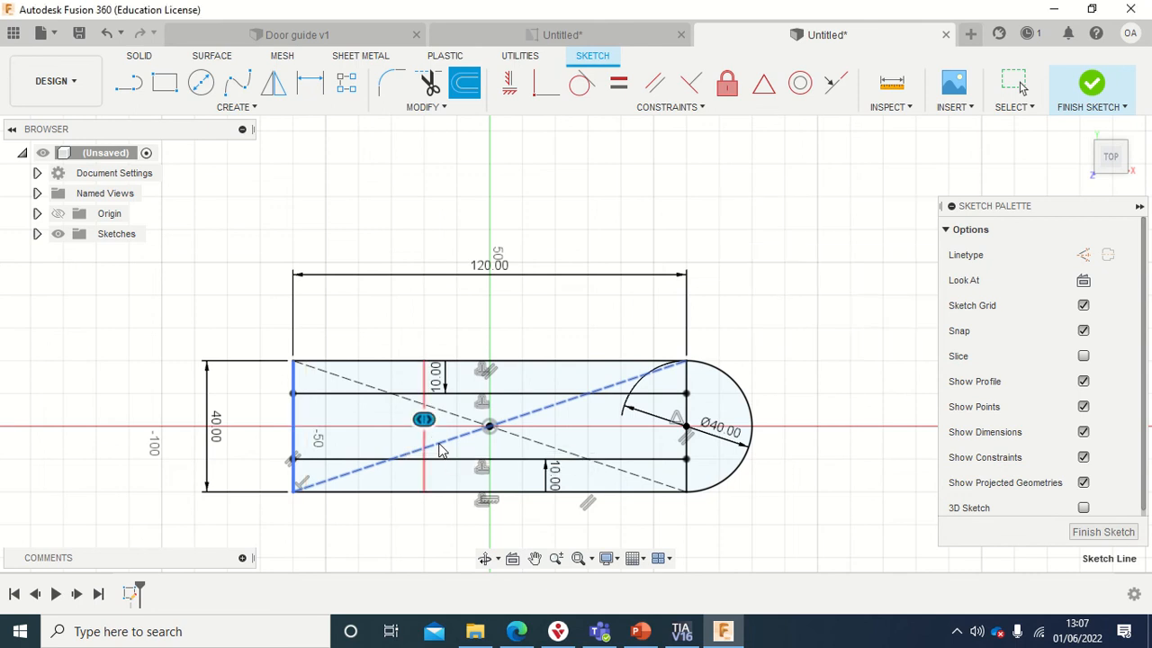
pyautogui.press('Escape')
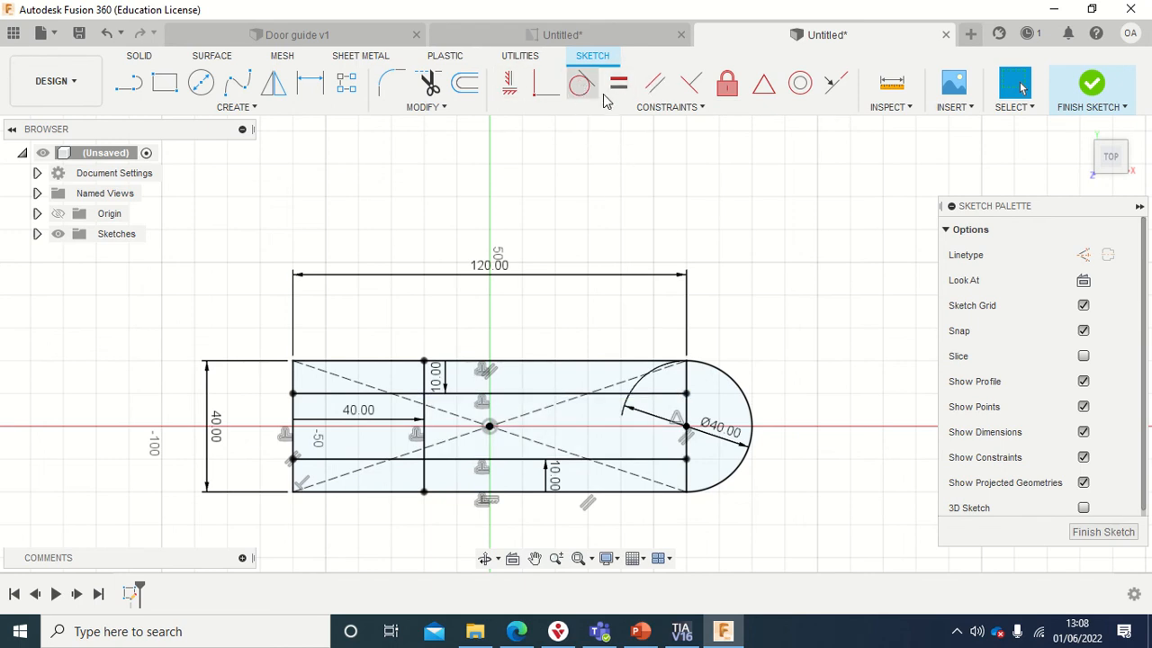
# Trim the part of the vertical offset line that lies above the upper horizontal offset line.
pyautogui.click(429, 83)
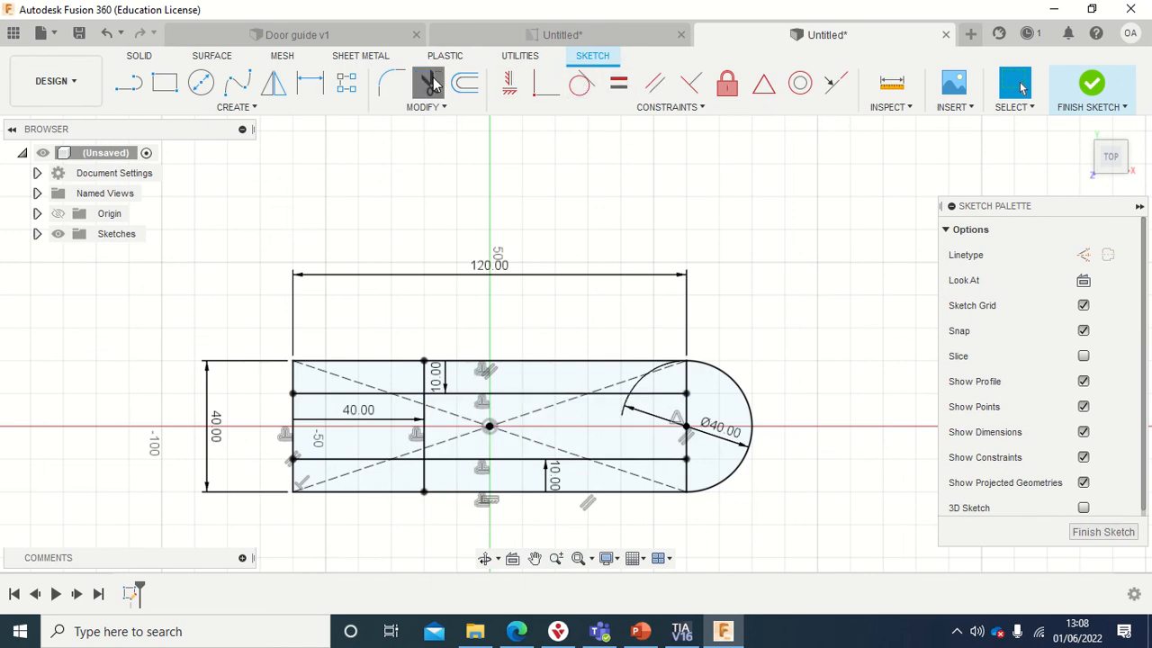
pyautogui.click(426, 382)
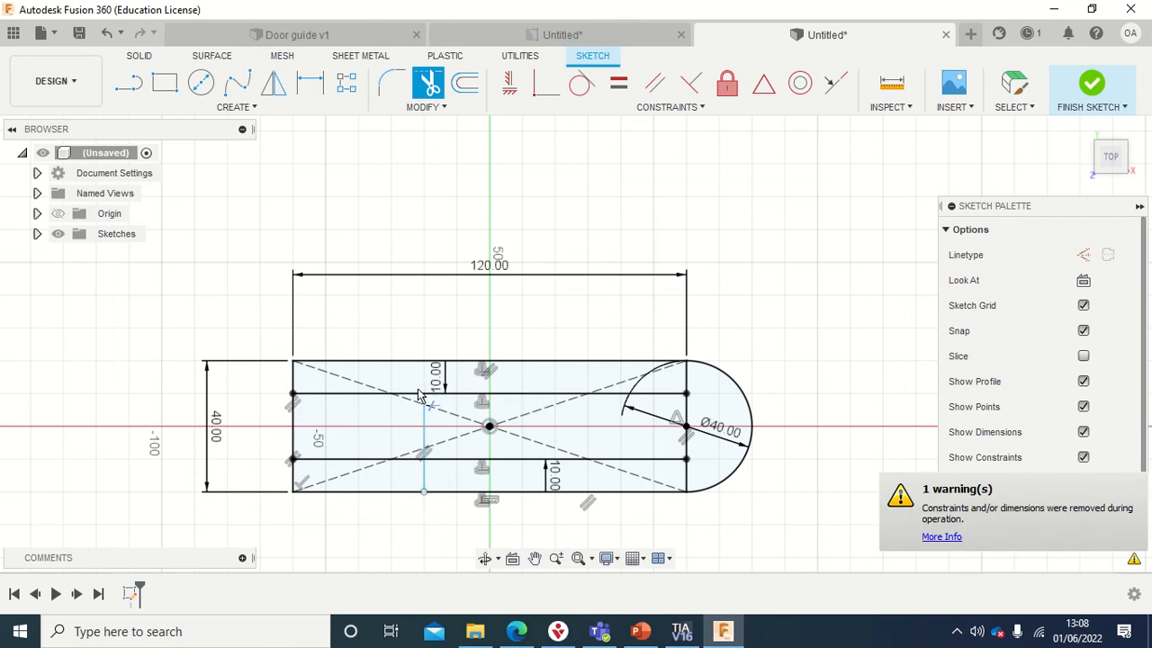
pyautogui.click(426, 481)
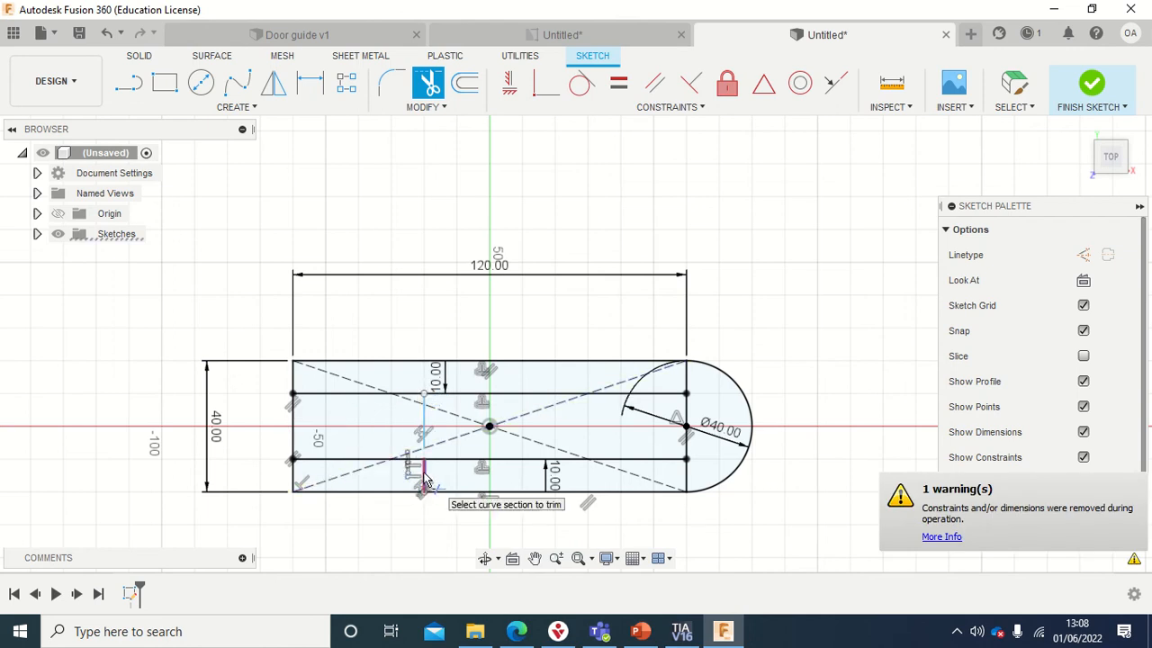
pyautogui.click(426, 479)
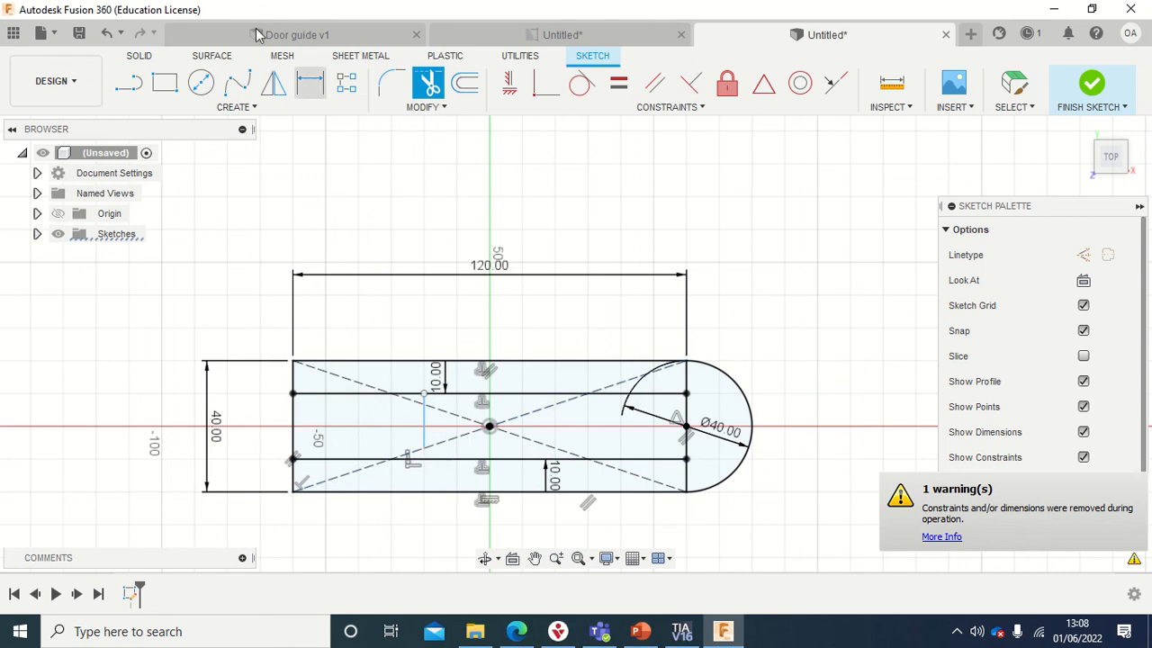
pyautogui.click(106, 33)
pyautogui.click(107, 33)
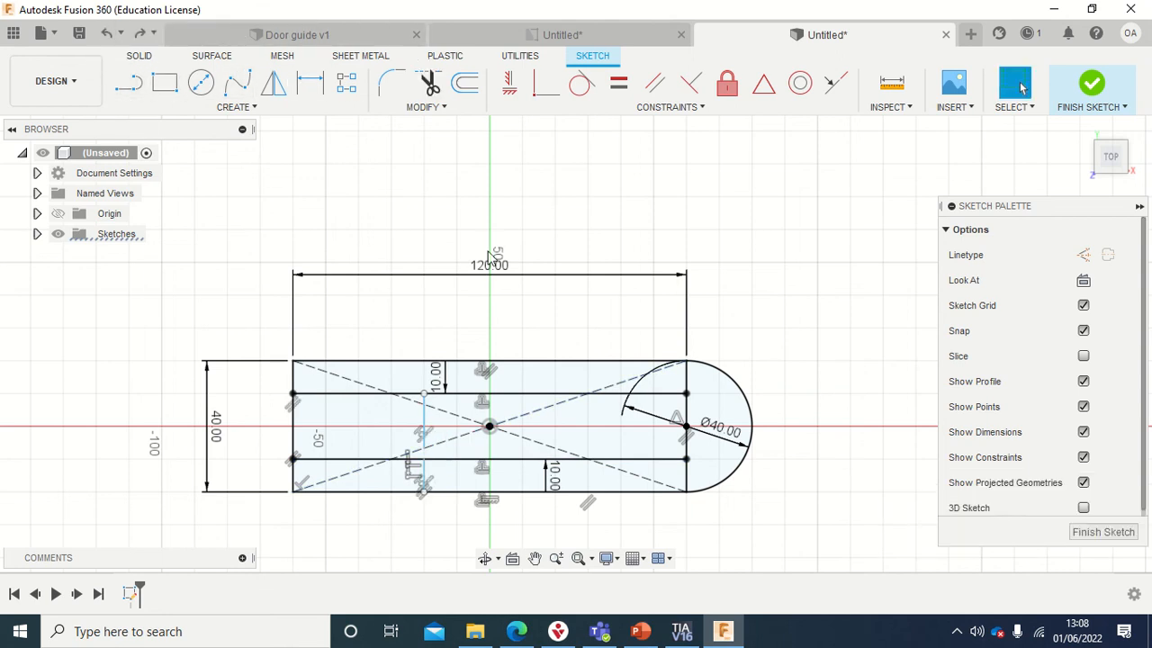
pyautogui.click(111, 37)
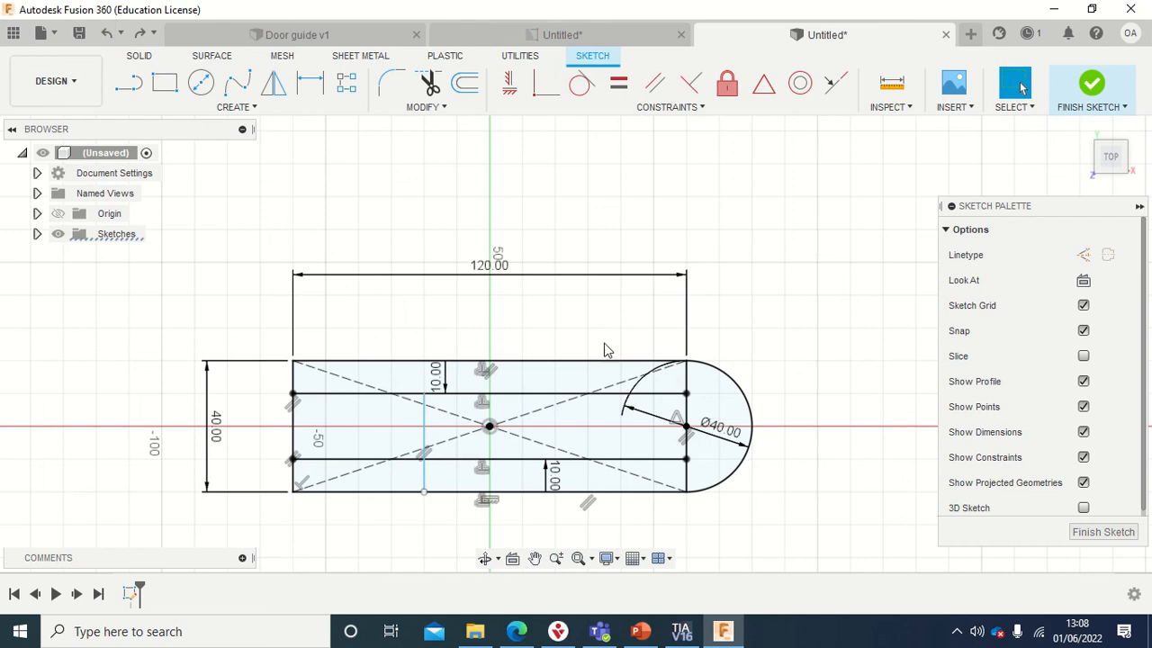
# Trim the part of the vertical offset line that lies below the lower horizontal offset line.
pyautogui.scroll(1, 605, 340)
pyautogui.moveTo(601, 323); pyautogui.dragTo(621, 203, button='middle')
pyautogui.click(427, 86)
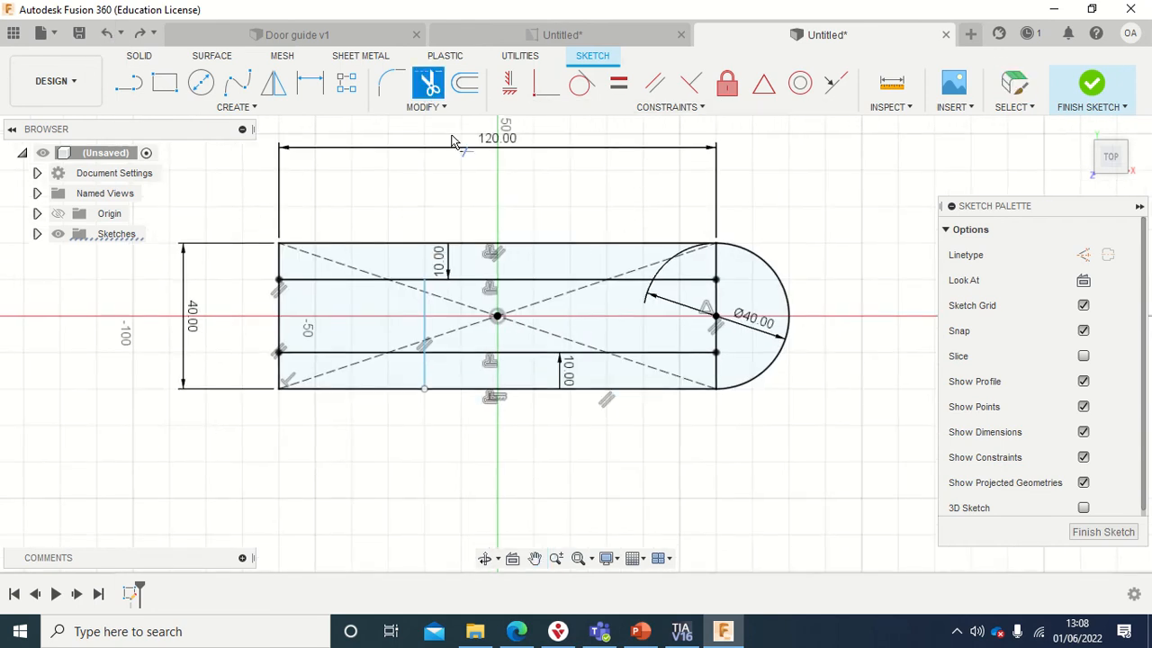
pyautogui.click(428, 373)
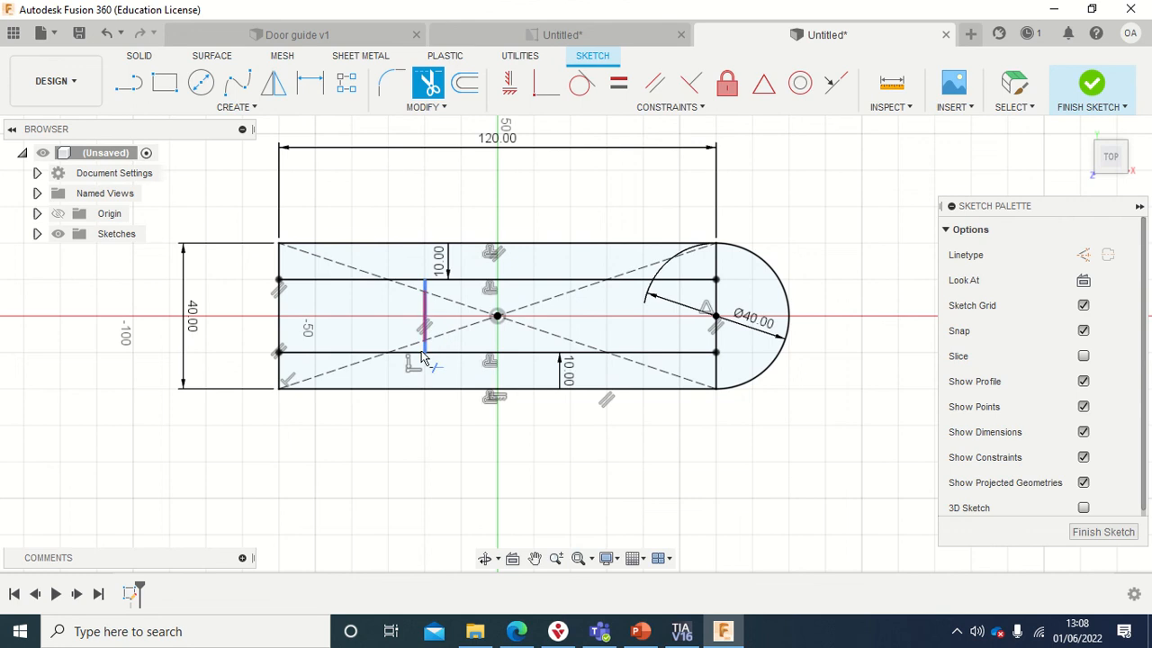
pyautogui.click(425, 330)
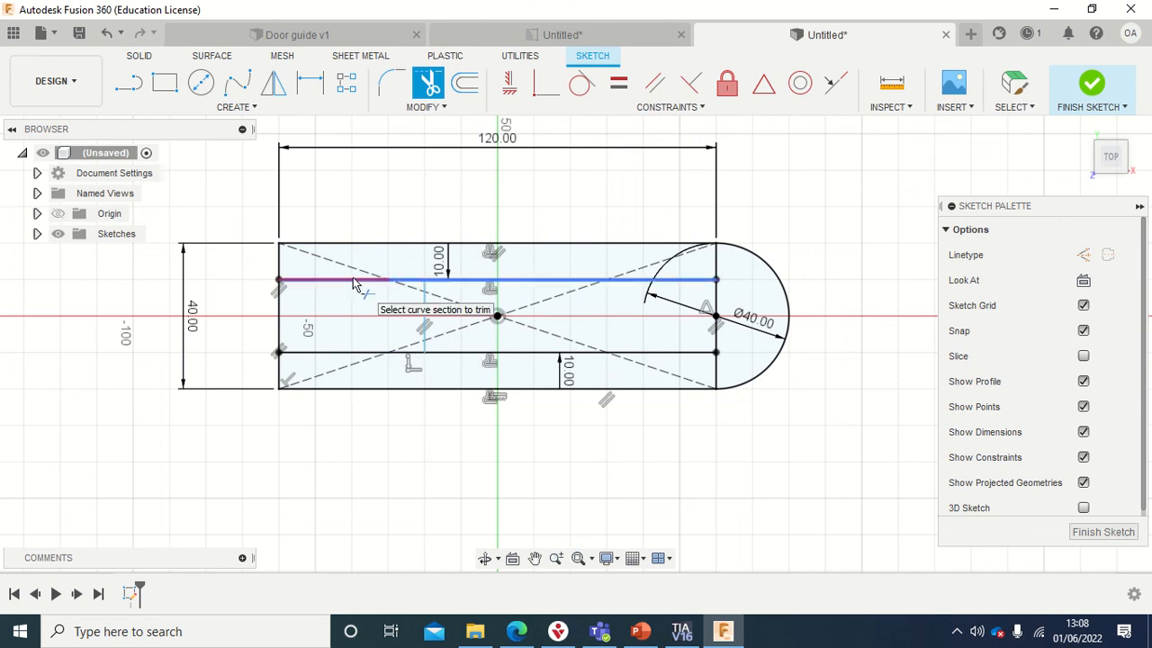
# Trim both horizontal offset lines back to the vertical offset line, removing their portions to its left.
pyautogui.click(356, 282)
pyautogui.click(410, 283)
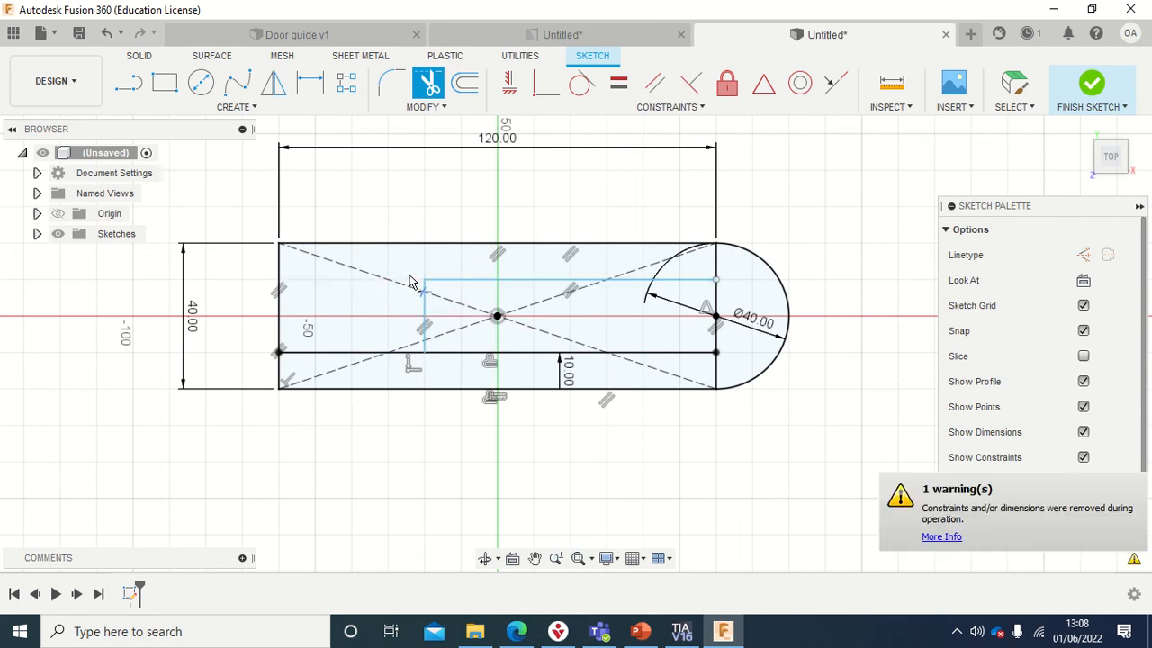
pyautogui.click(411, 356)
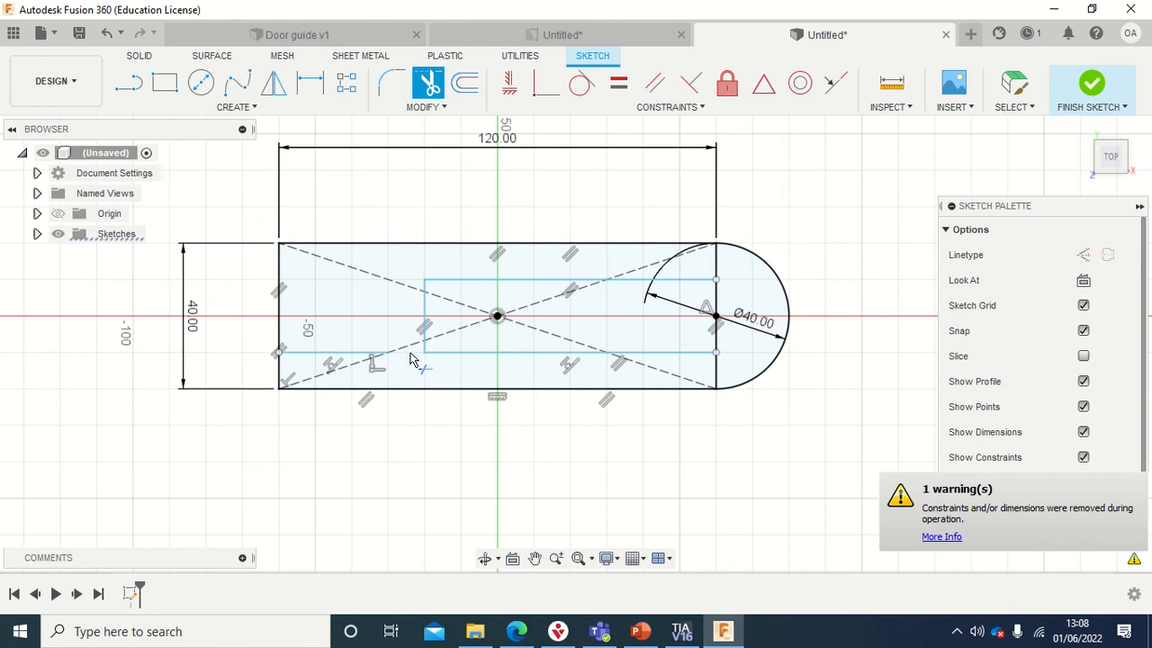
pyautogui.click(358, 358)
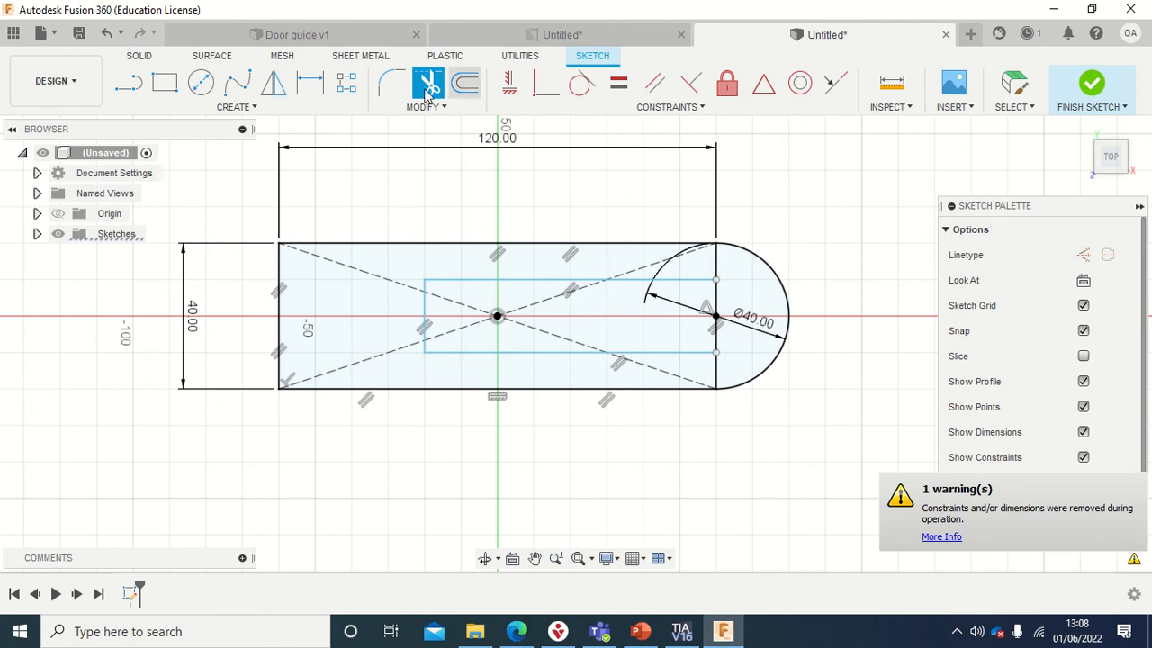
# Sketch a 20 mm diameter circle centred on the midpoint of the rectangle's right edge.
pyautogui.click(201, 83)
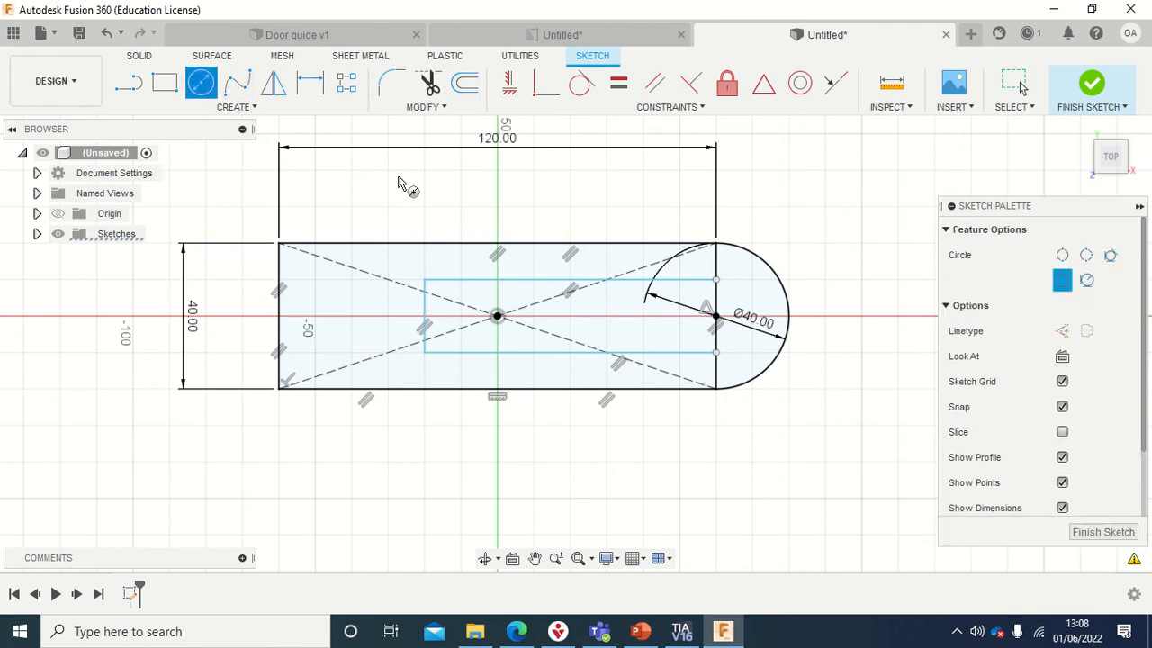
pyautogui.click(717, 315)
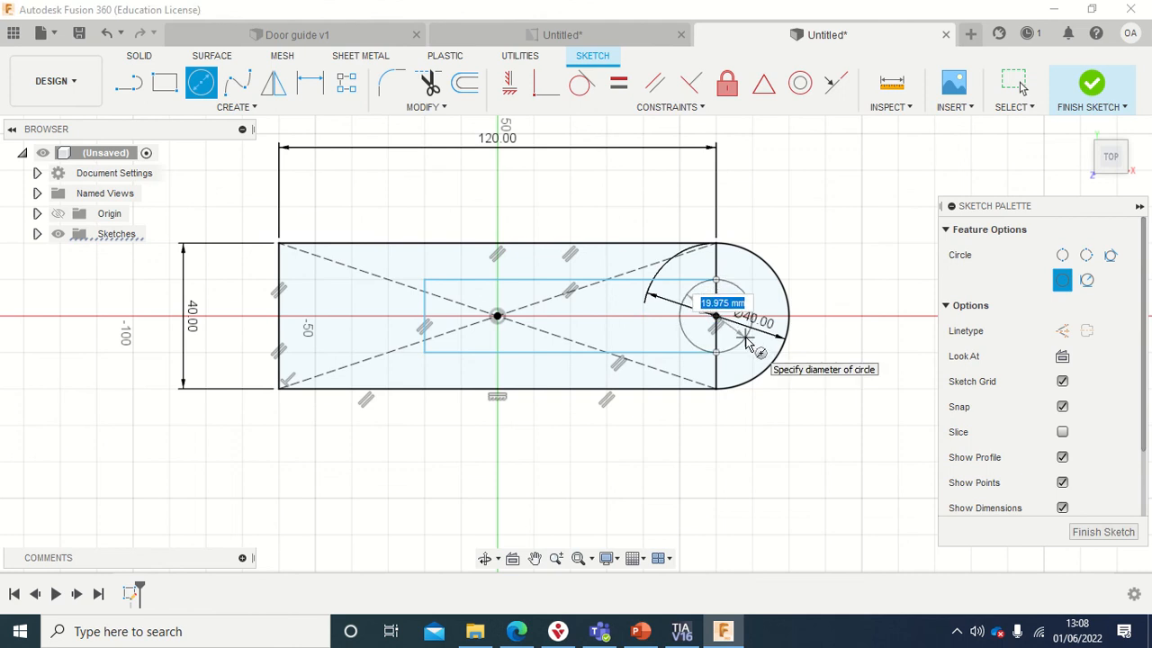
pyautogui.write('20')
pyautogui.press('Return')
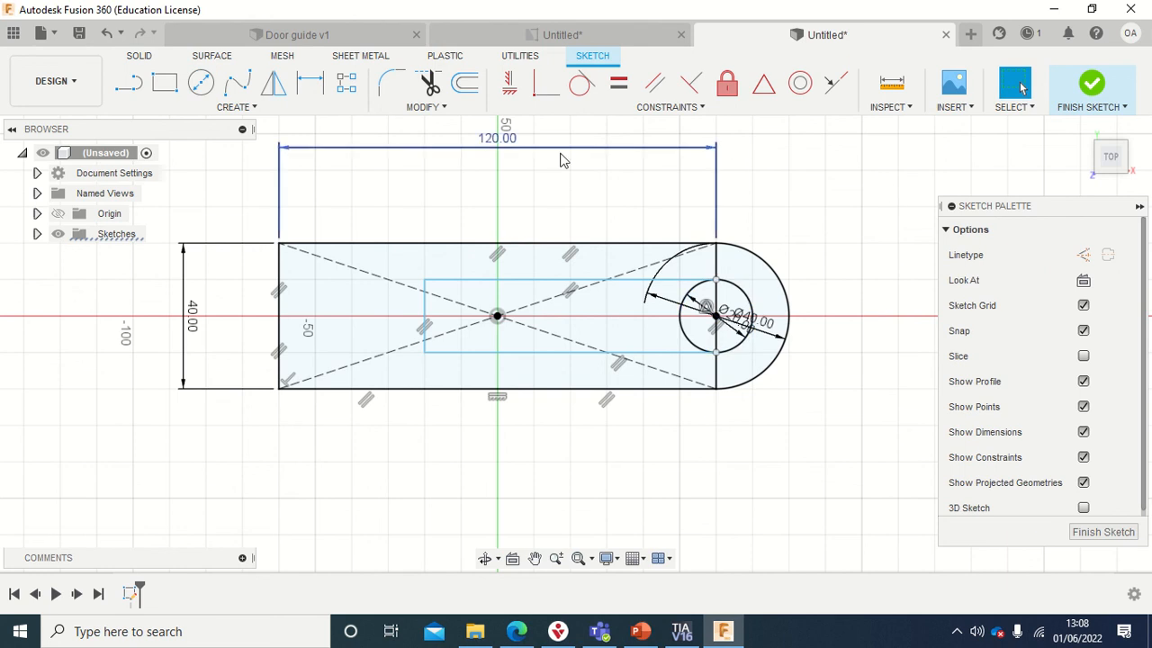
# Trim away the left half of the 20 mm circle and the rectangle's right edge to open the slot's rounded end.
pyautogui.click(427, 81)
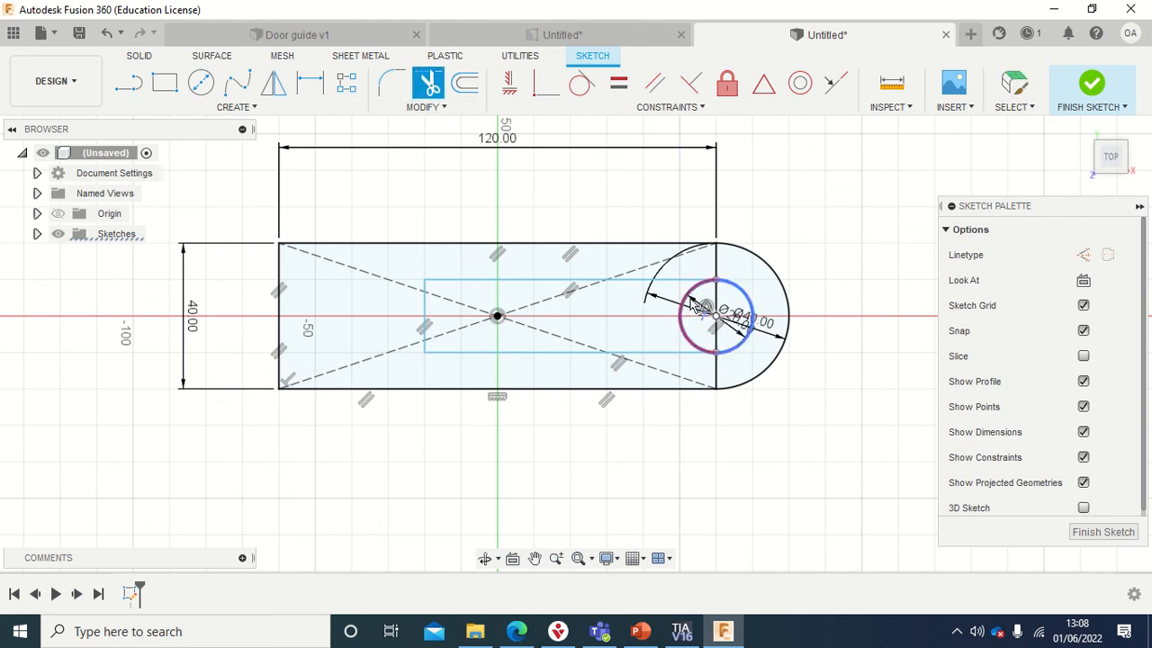
pyautogui.click(709, 326)
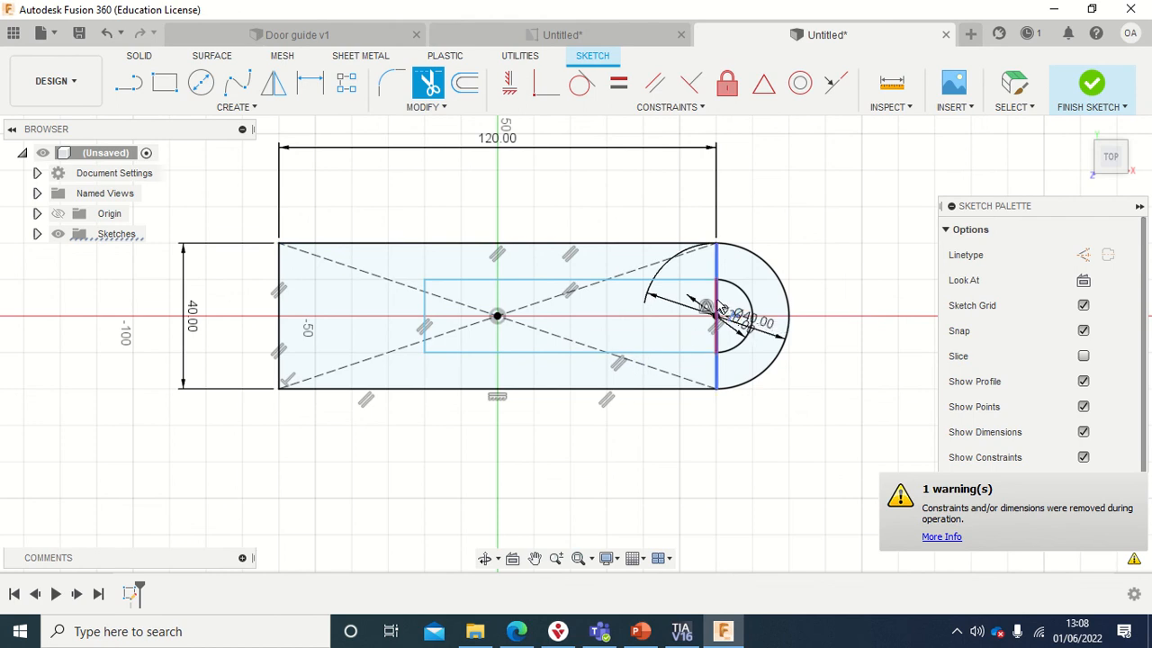
pyautogui.click(716, 310)
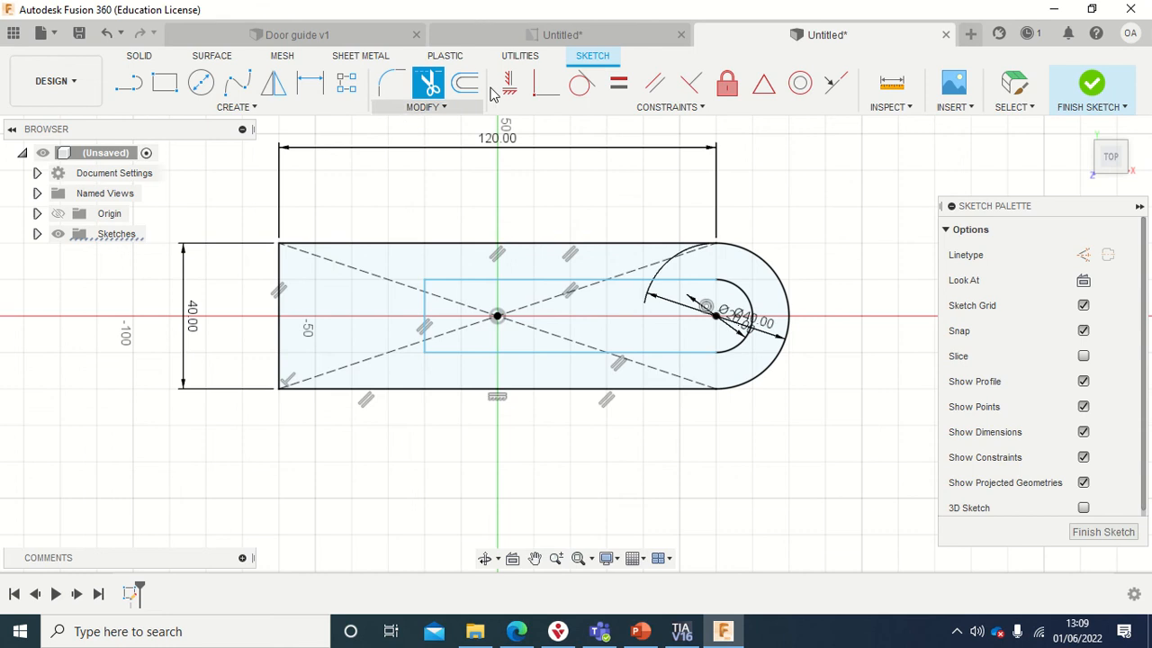
# Check the door guide drawing and sketch a 30 mm vertical line downward from the plate rectangle's lower-left corner.
pyautogui.click(559, 35)
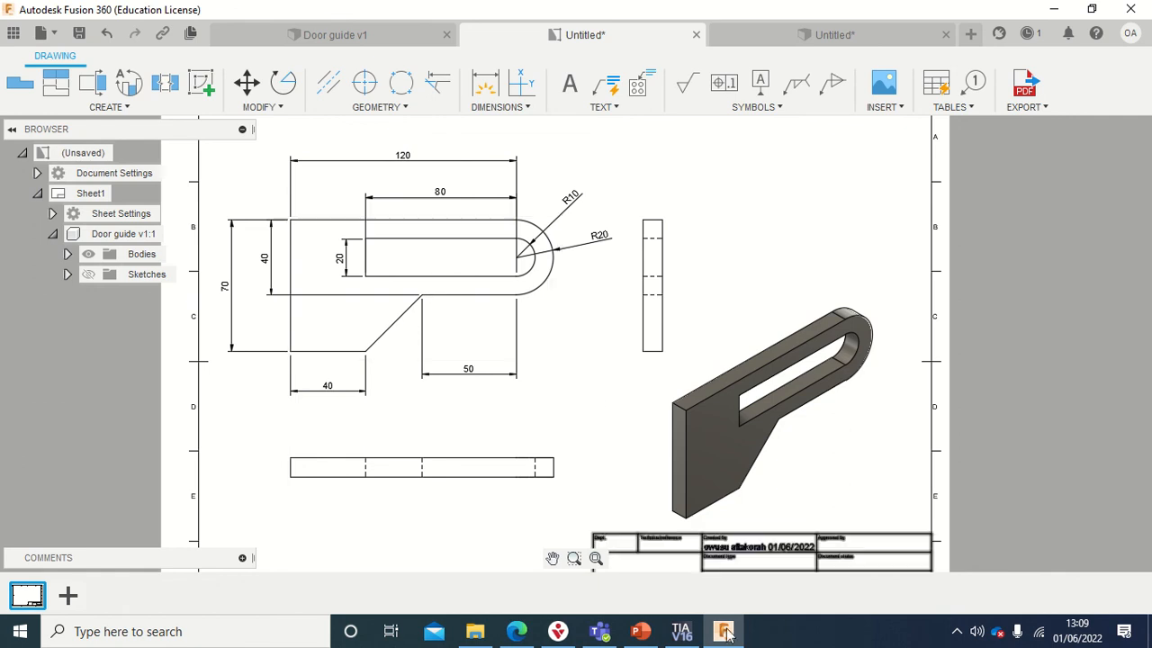
pyautogui.click(806, 36)
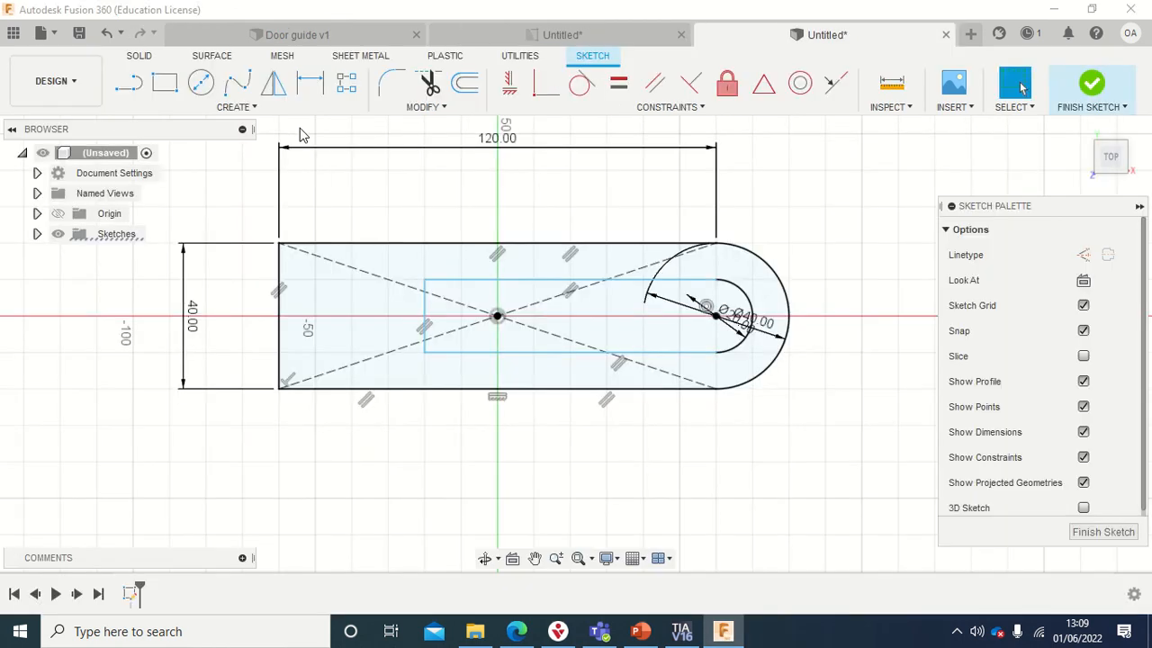
pyautogui.click(128, 87)
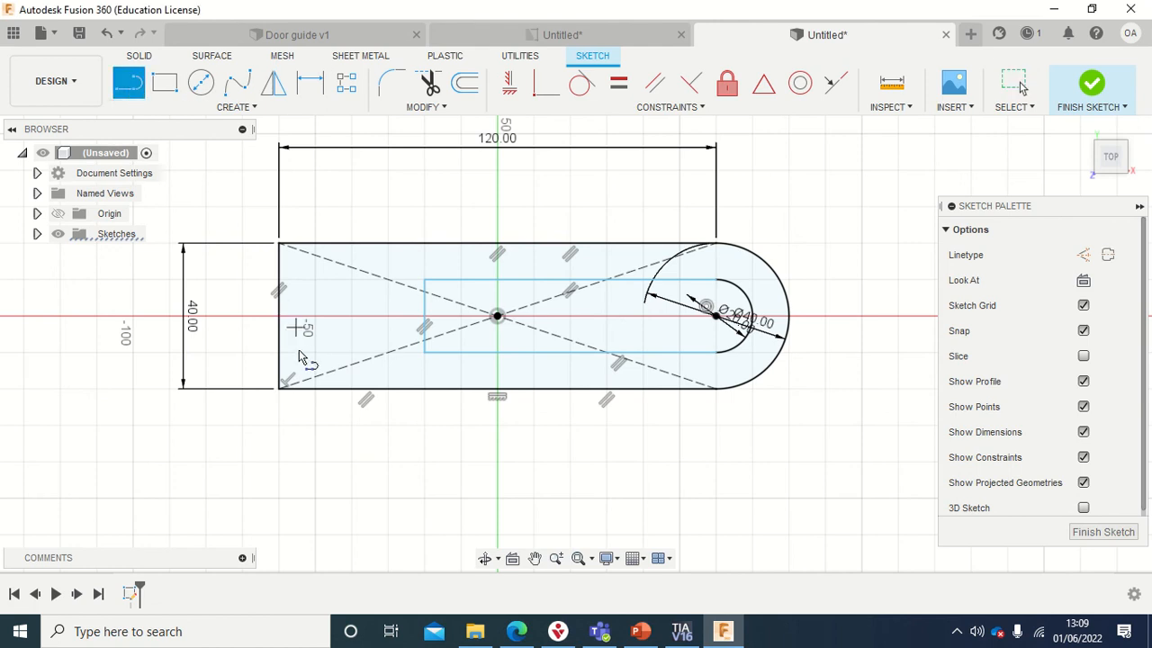
pyautogui.click(279, 389)
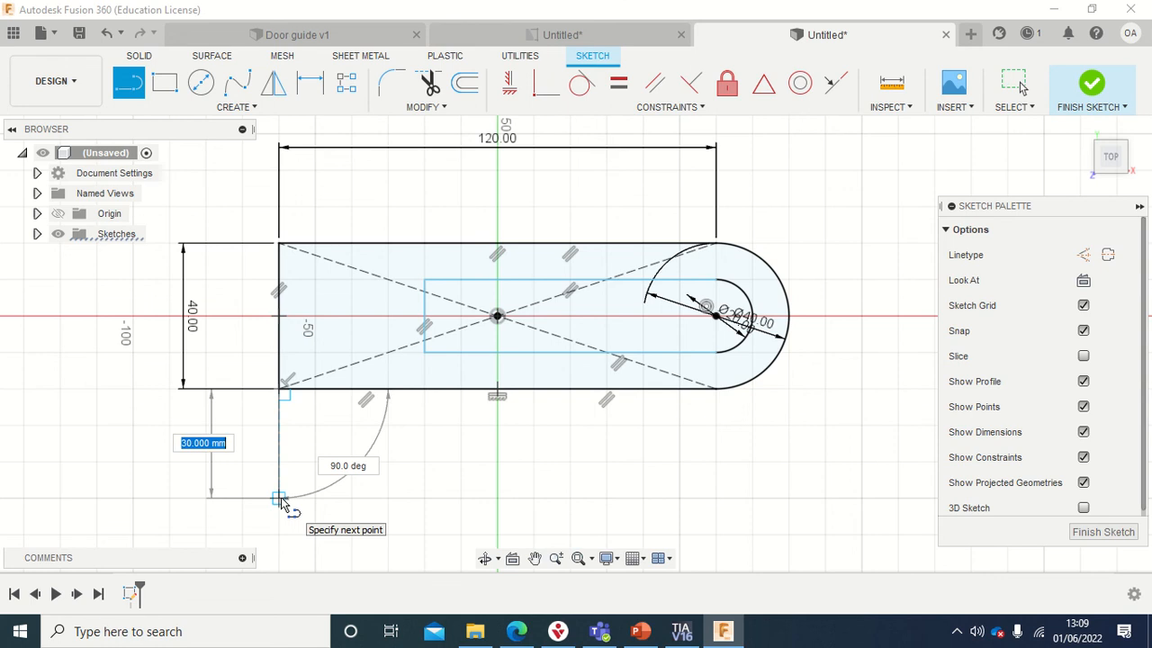
pyautogui.press('Tab')
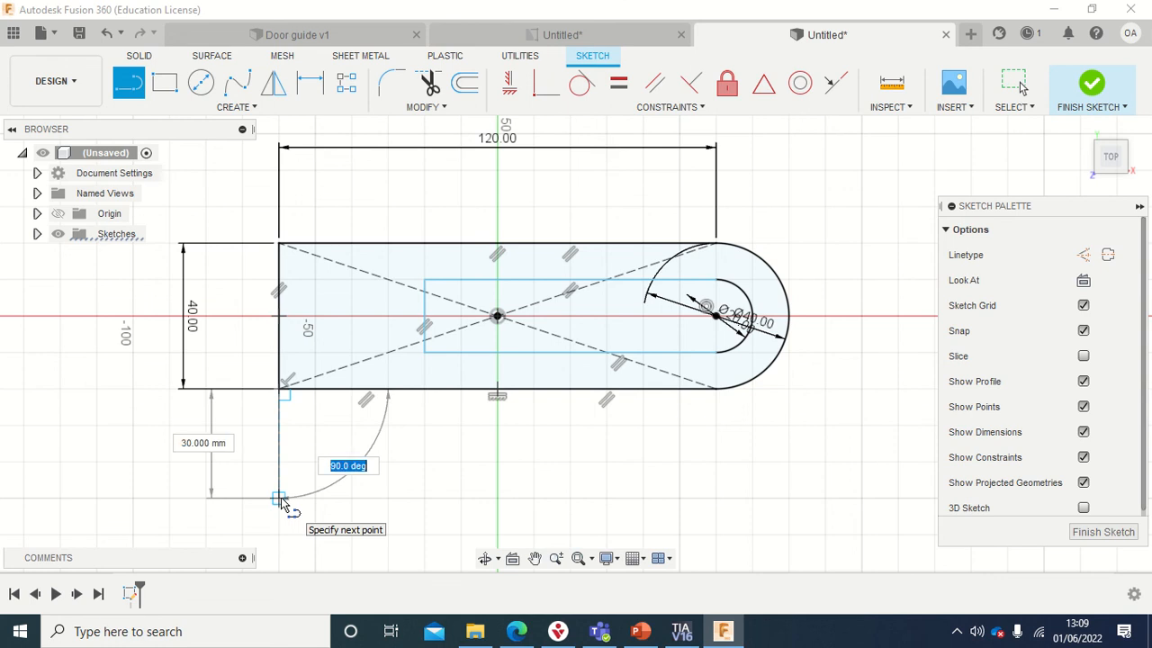
pyautogui.click(279, 497)
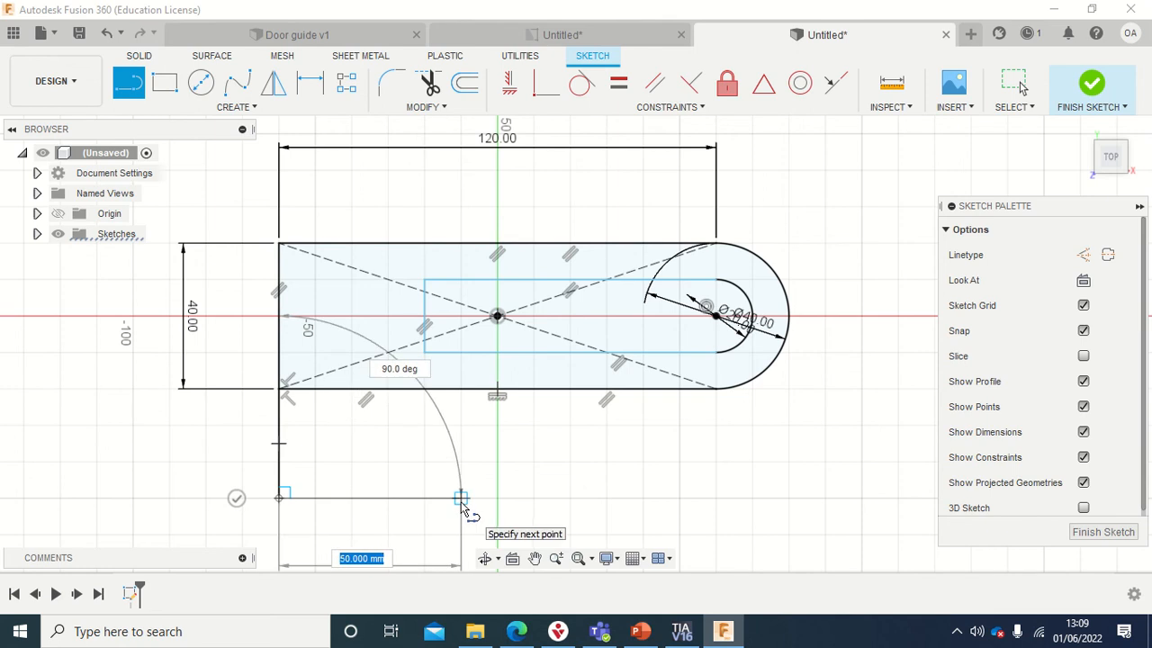
# Continue the outline with a 40 mm horizontal line to the right and an angled line ending on the rectangle's lower edge.
pyautogui.write('40')
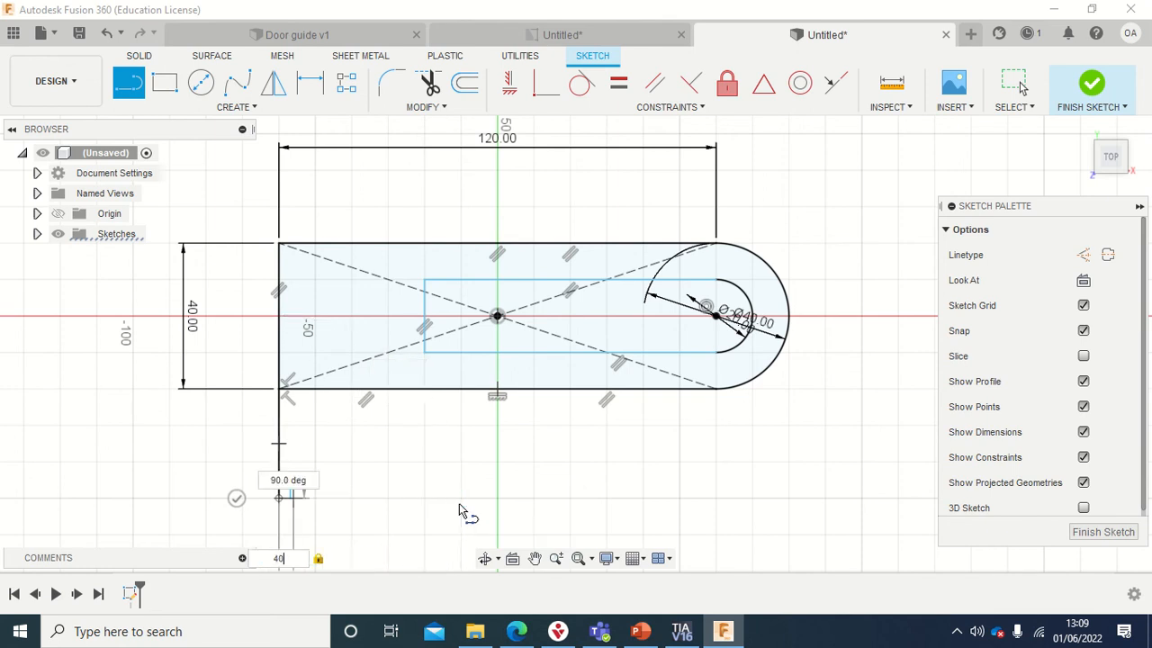
pyautogui.press('Tab')
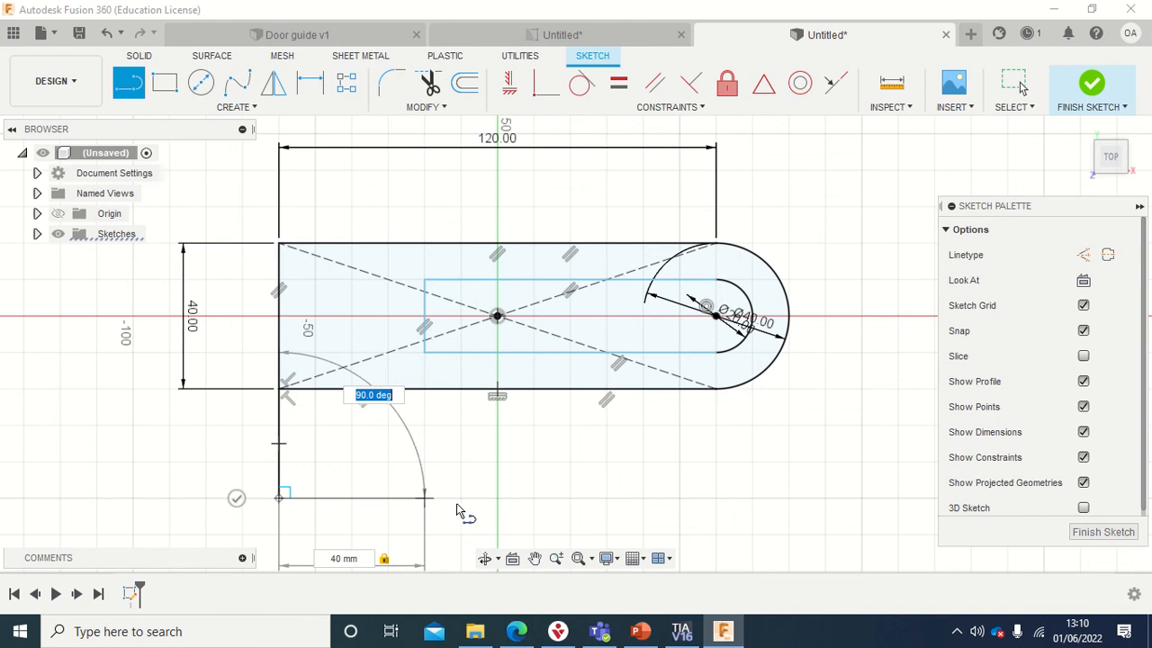
pyautogui.press('Return')
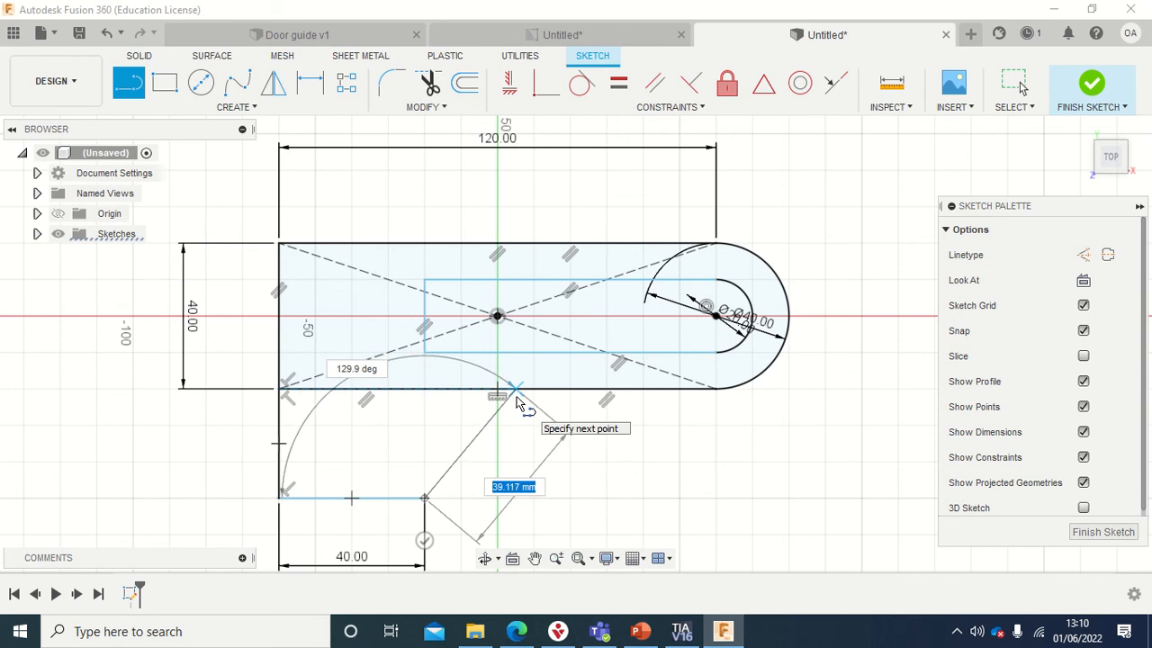
pyautogui.doubleClick(515, 395)
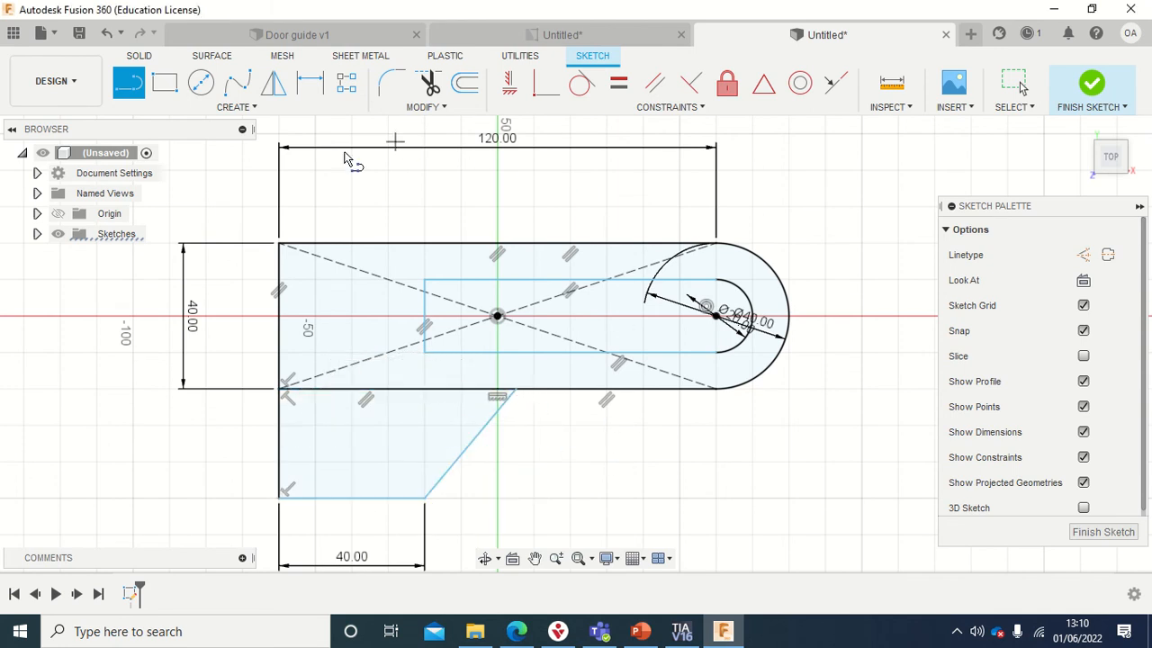
# Dimension the horizontal distance from the angled line's upper end to the rectangle's lower-right corner as 50 mm.
pyautogui.click(309, 83)
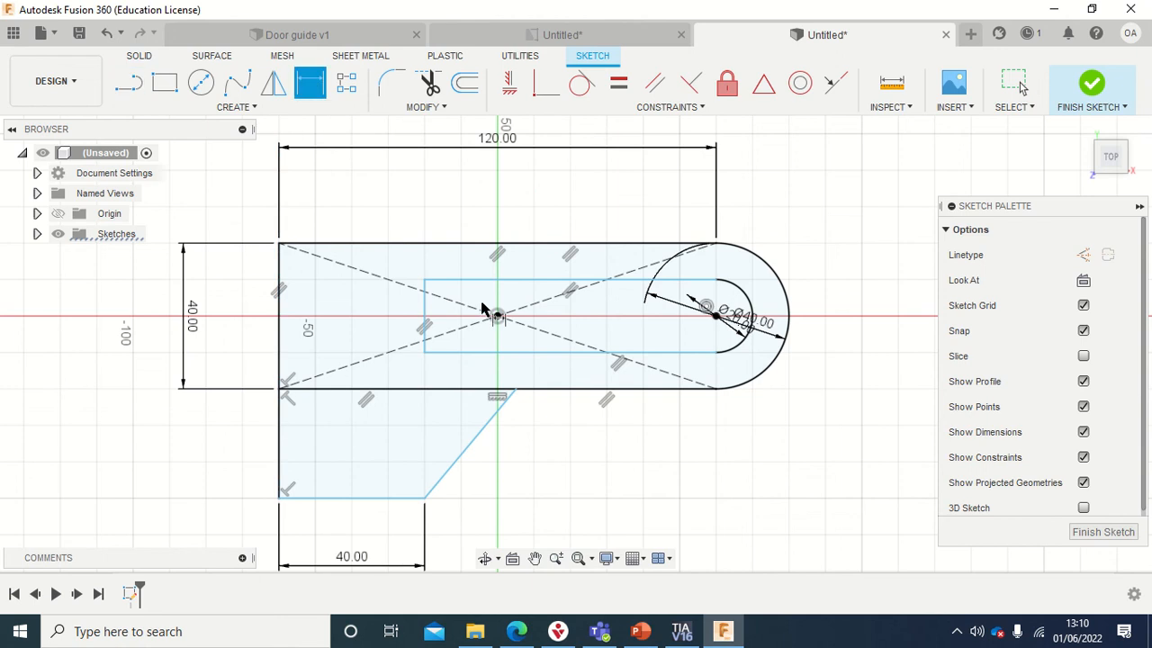
pyautogui.click(552, 36)
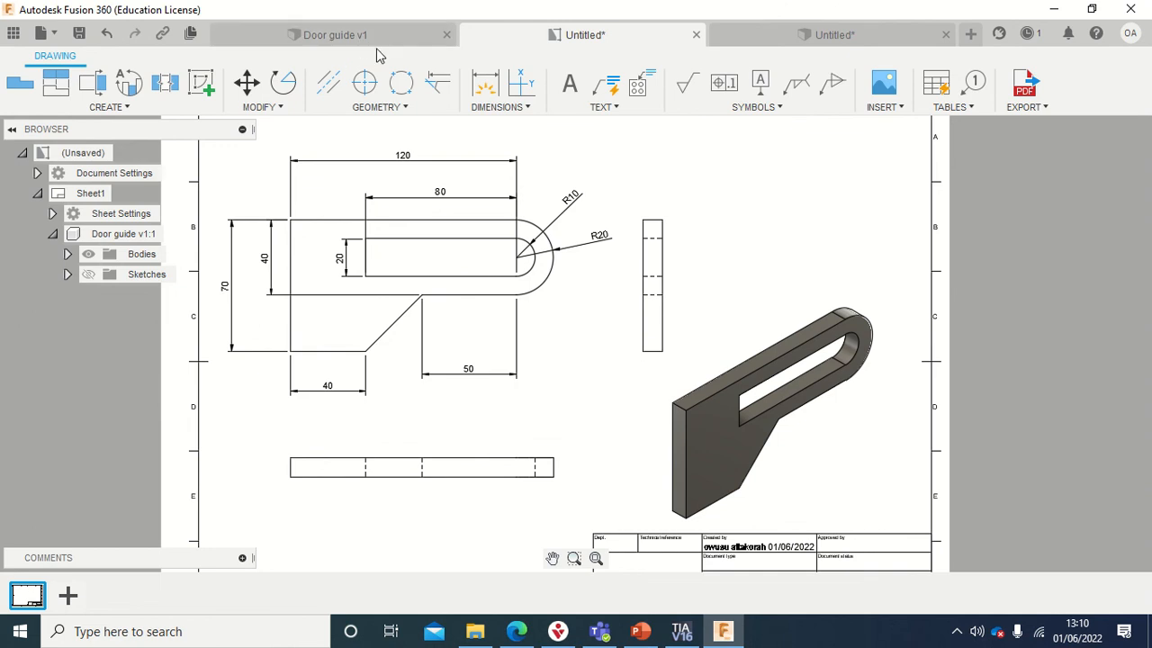
pyautogui.click(799, 35)
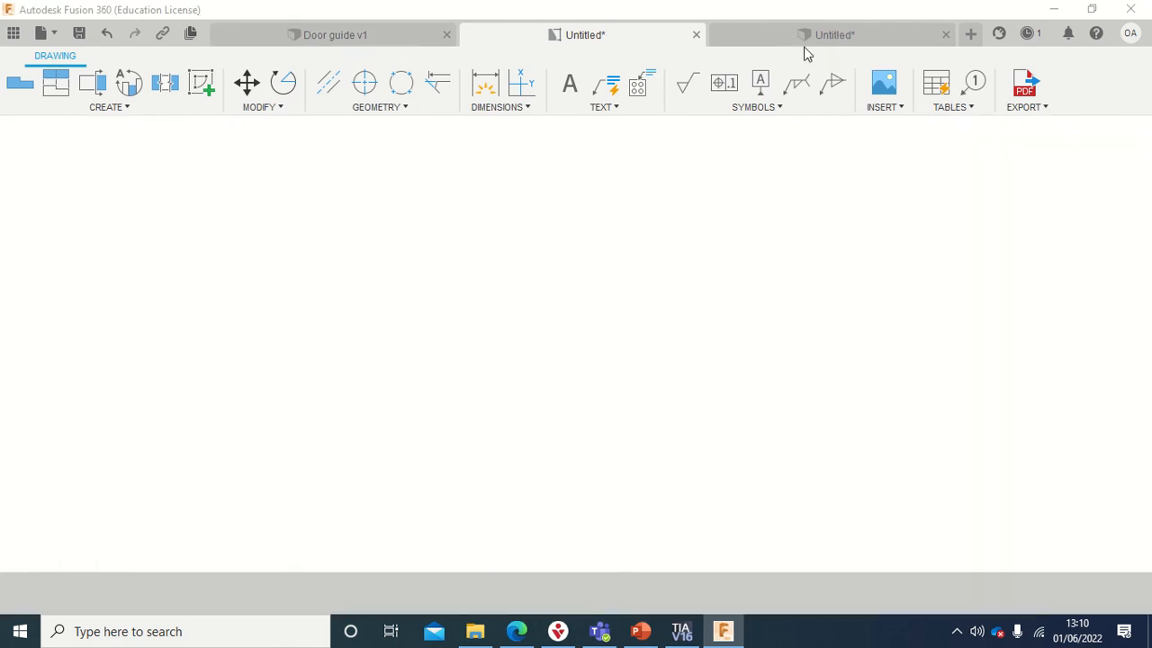
pyautogui.click(310, 83)
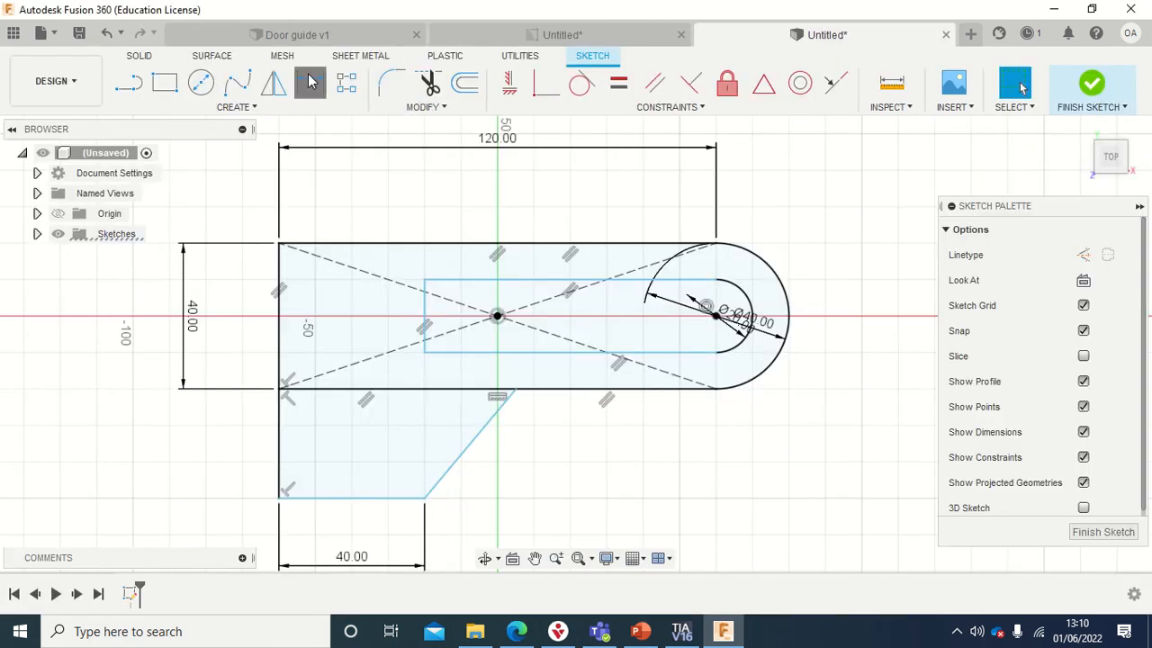
pyautogui.click(516, 396)
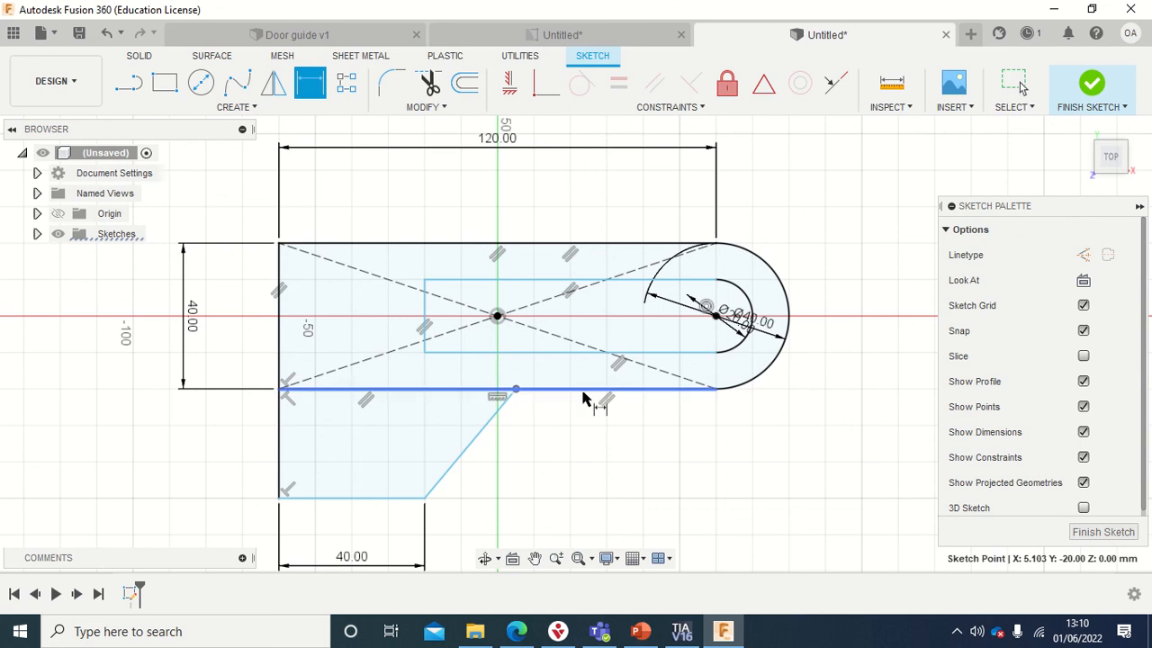
pyautogui.click(716, 391)
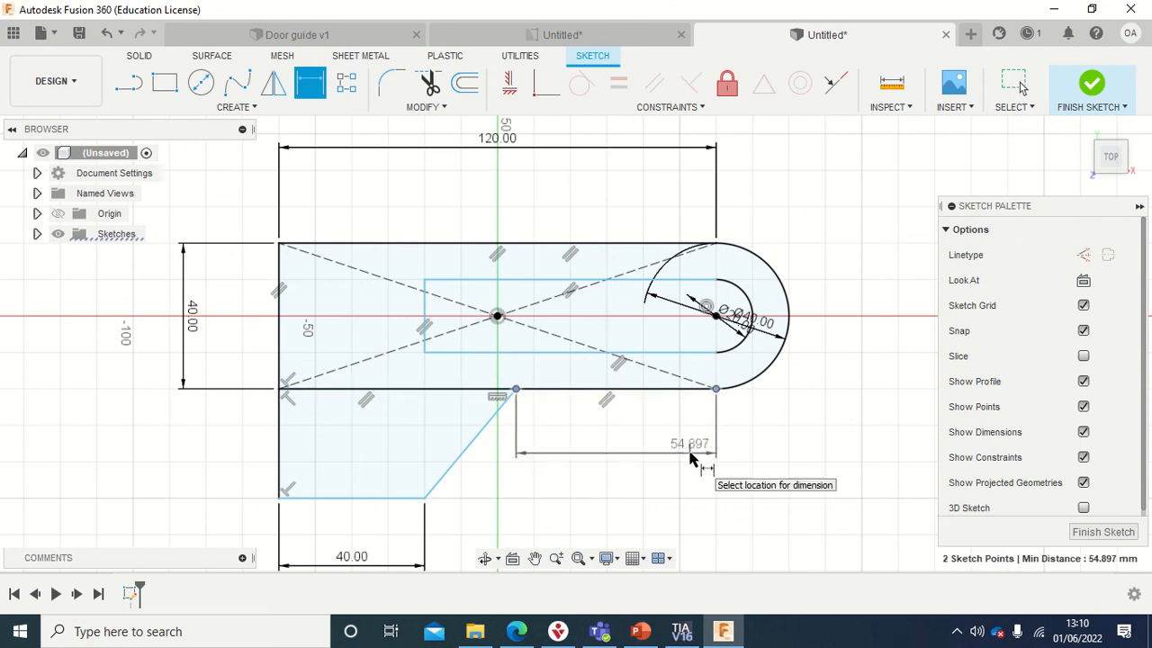
pyautogui.click(691, 454)
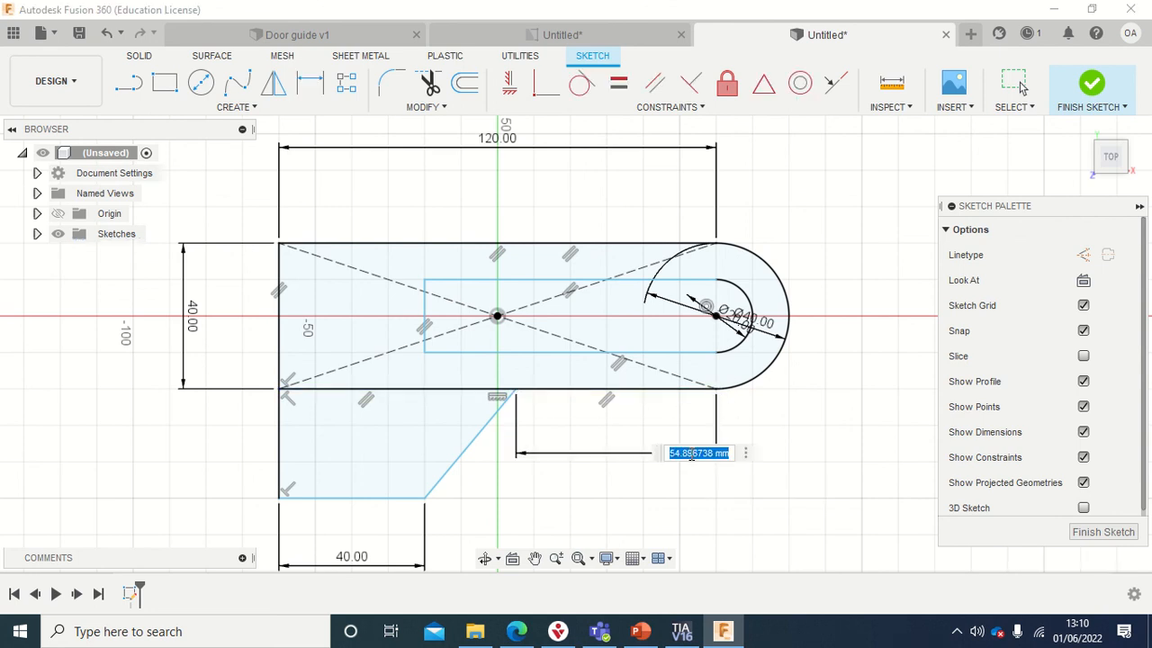
pyautogui.write('50')
pyautogui.press('Return')
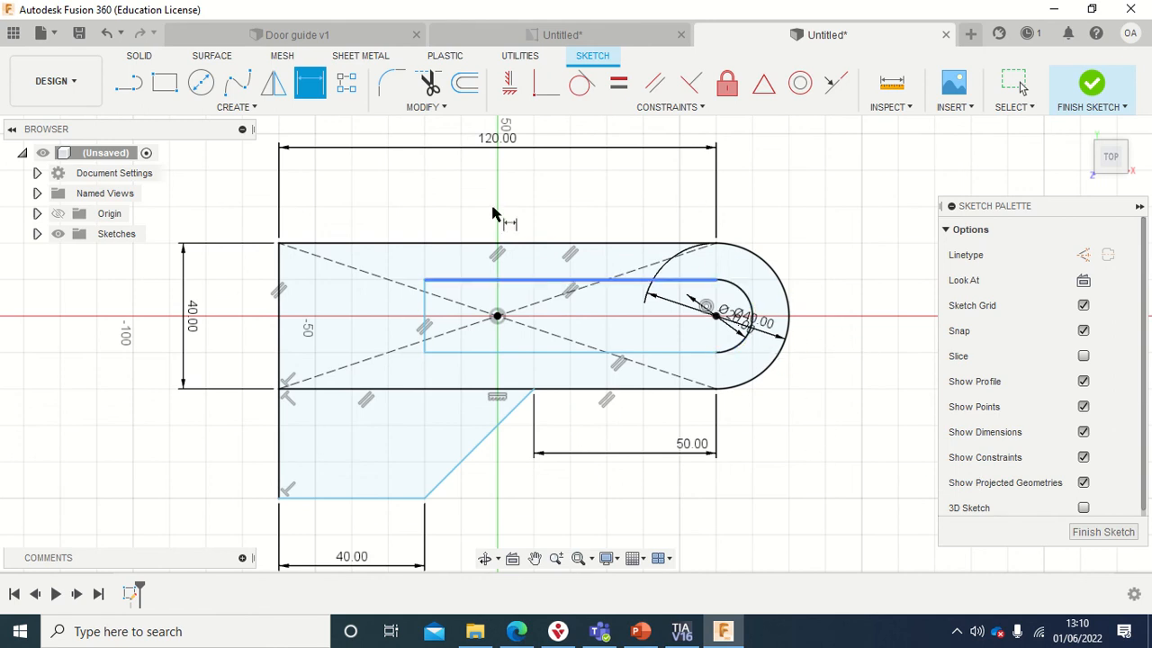
# Check the plate's dimensions on its drawing sheet and in the PDF open in Edge, and return to the Fusion 360 sketch.
pyautogui.click(560, 34)
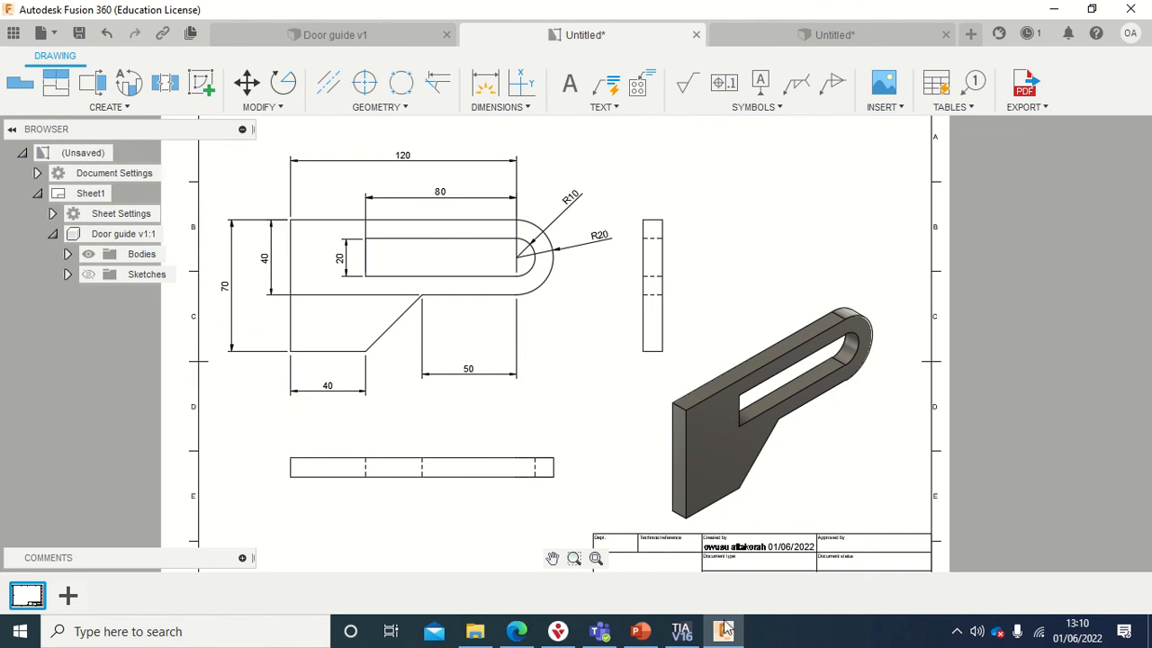
pyautogui.click(514, 633)
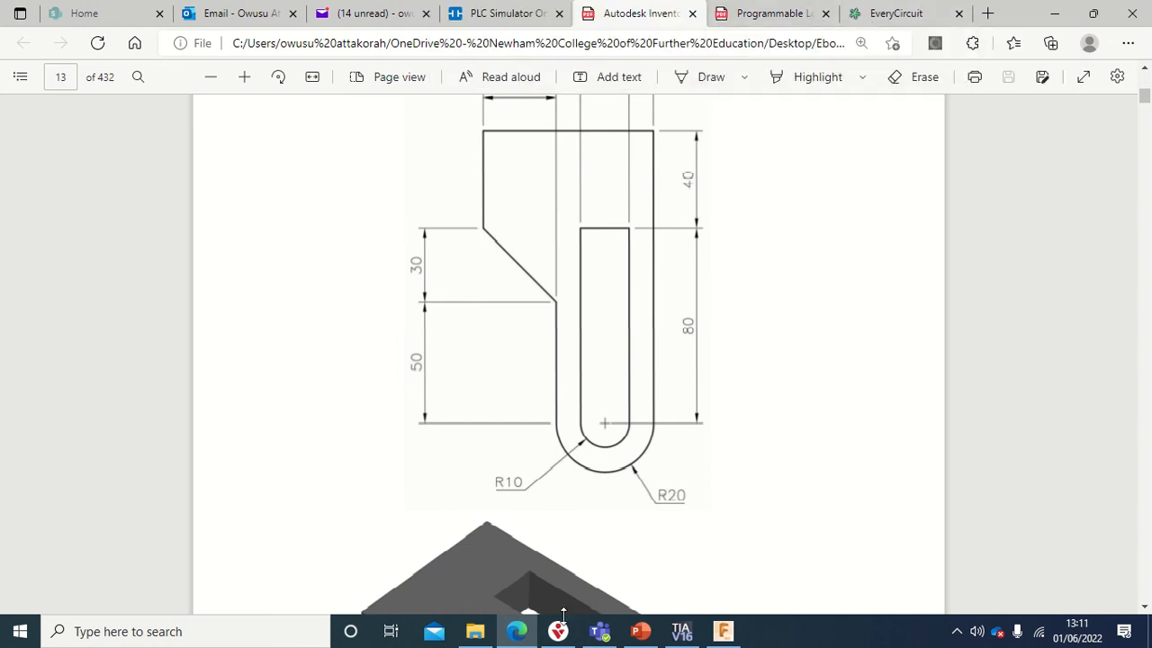
pyautogui.click(519, 630)
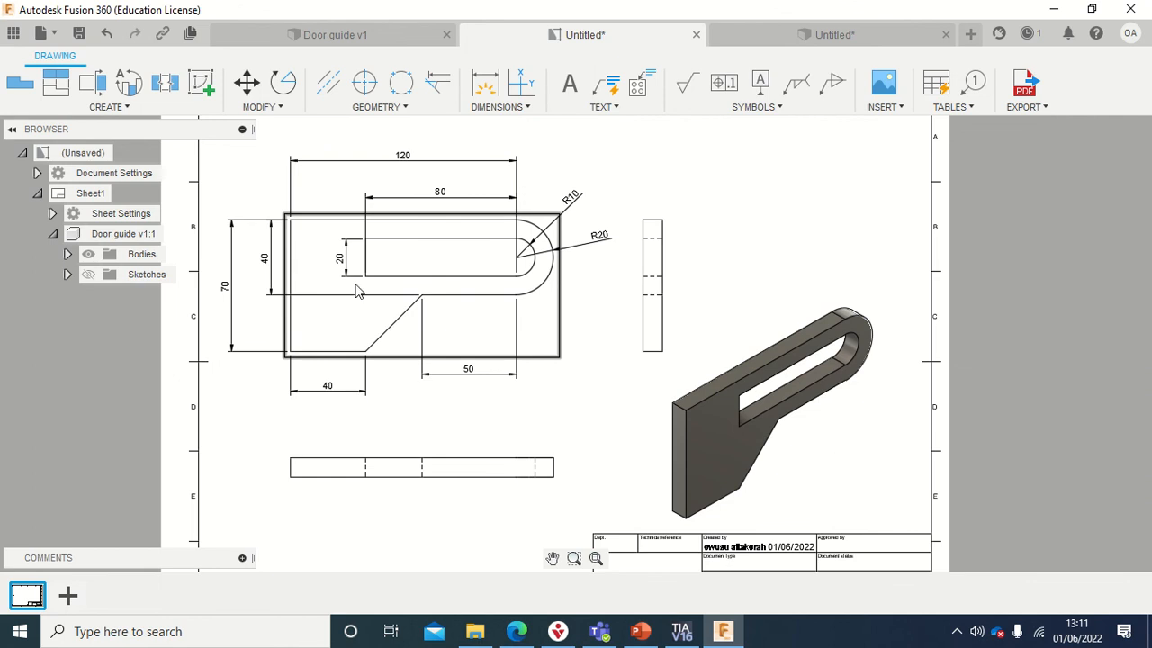
pyautogui.click(862, 28)
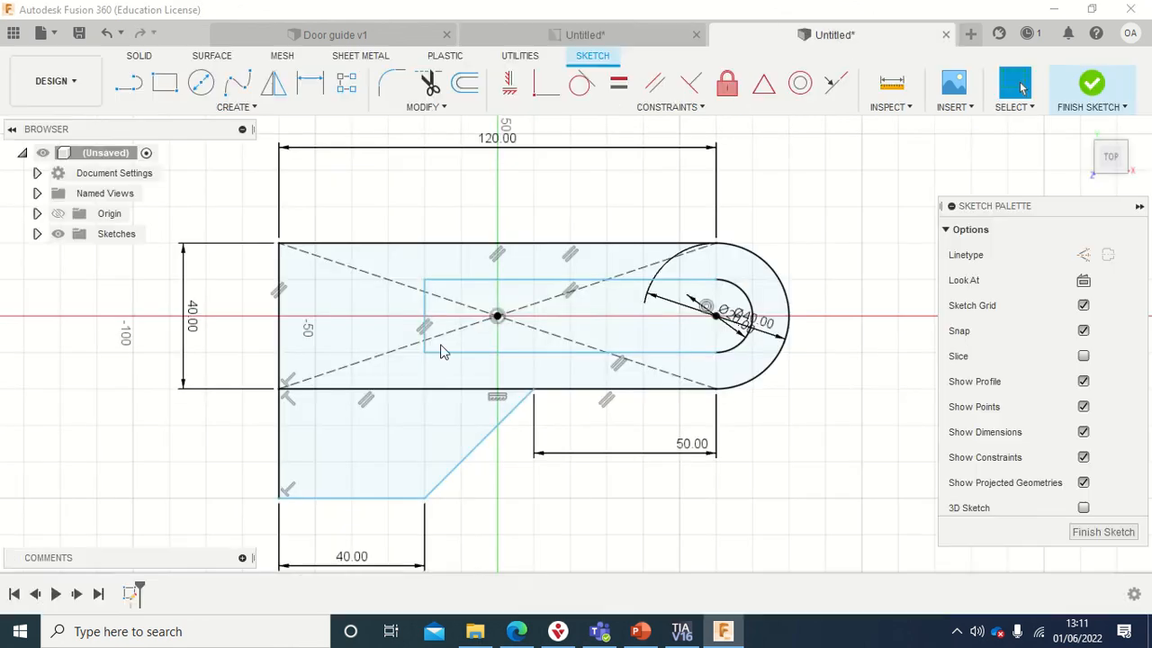
# Trim the rectangle's lower edge between the left side and the angled line, and finish the sketch.
pyautogui.click(431, 83)
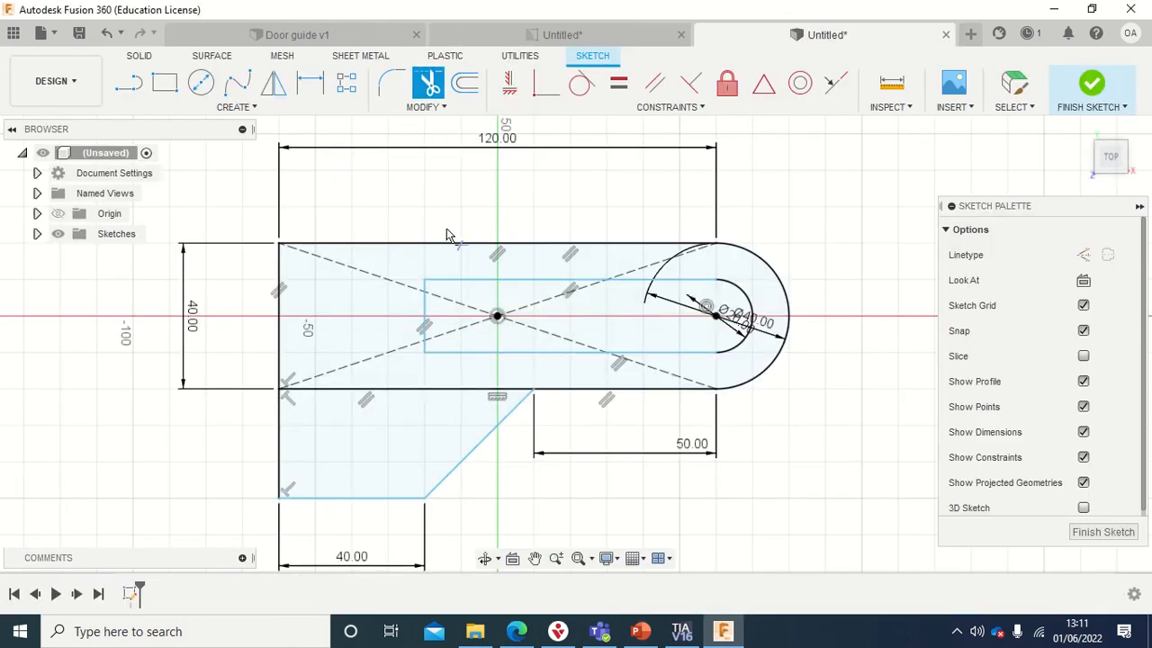
pyautogui.click(423, 396)
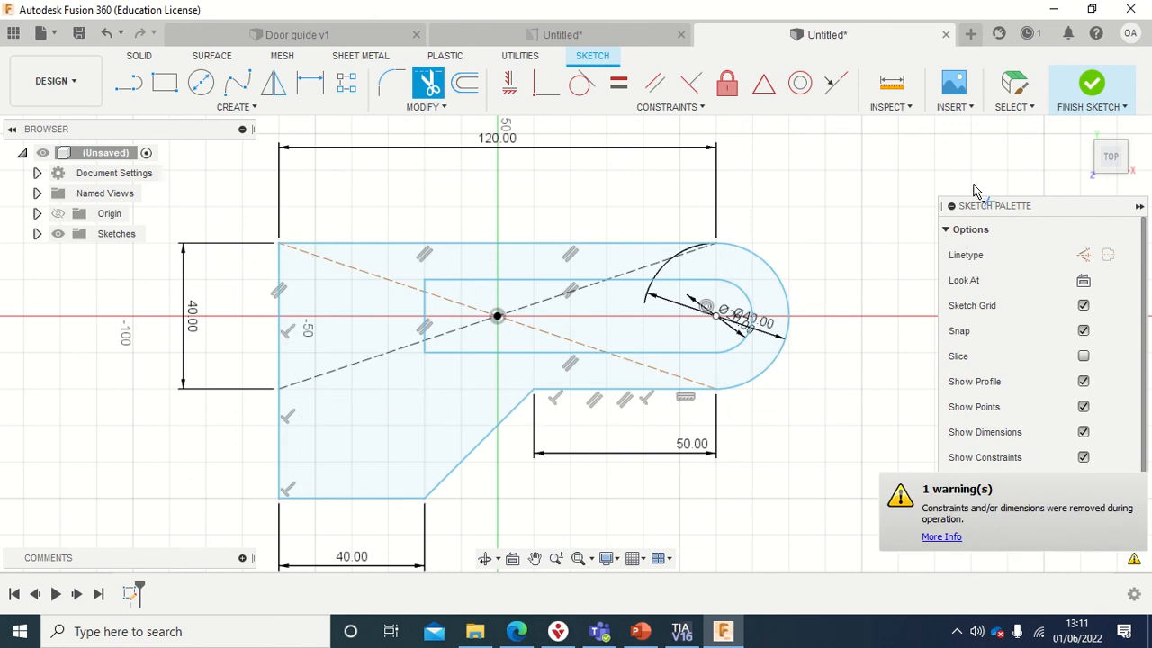
pyautogui.click(1091, 83)
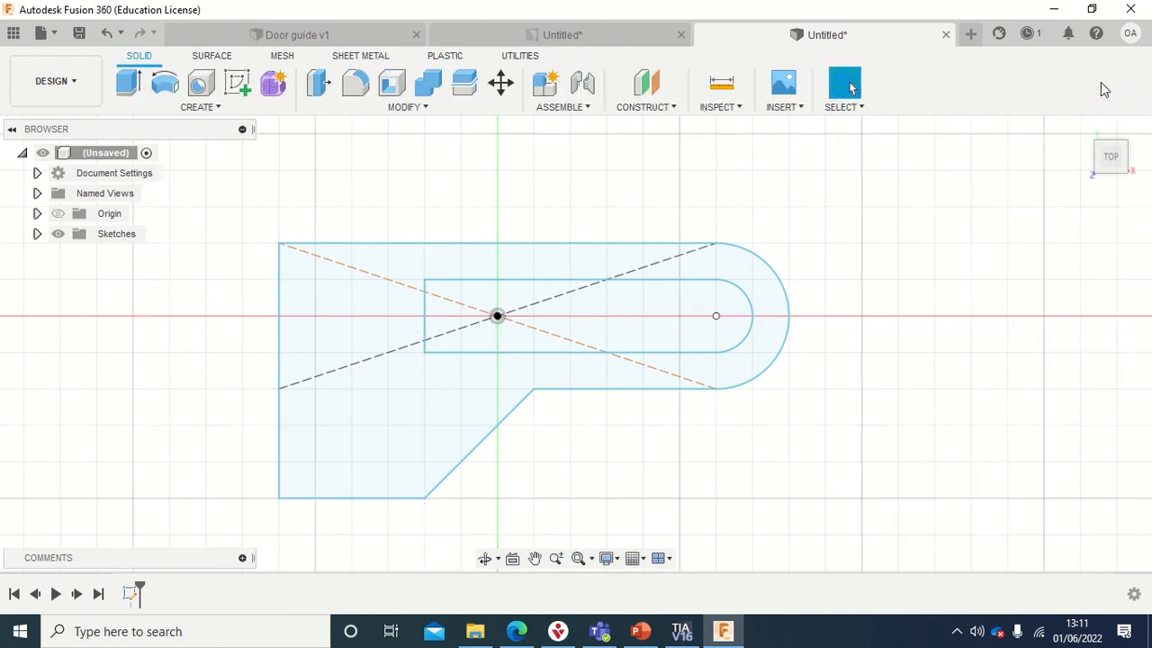
# Extrude the plate profile around the slot 10 mm upward as a new body, leaving the slot open.
pyautogui.click(1083, 128)
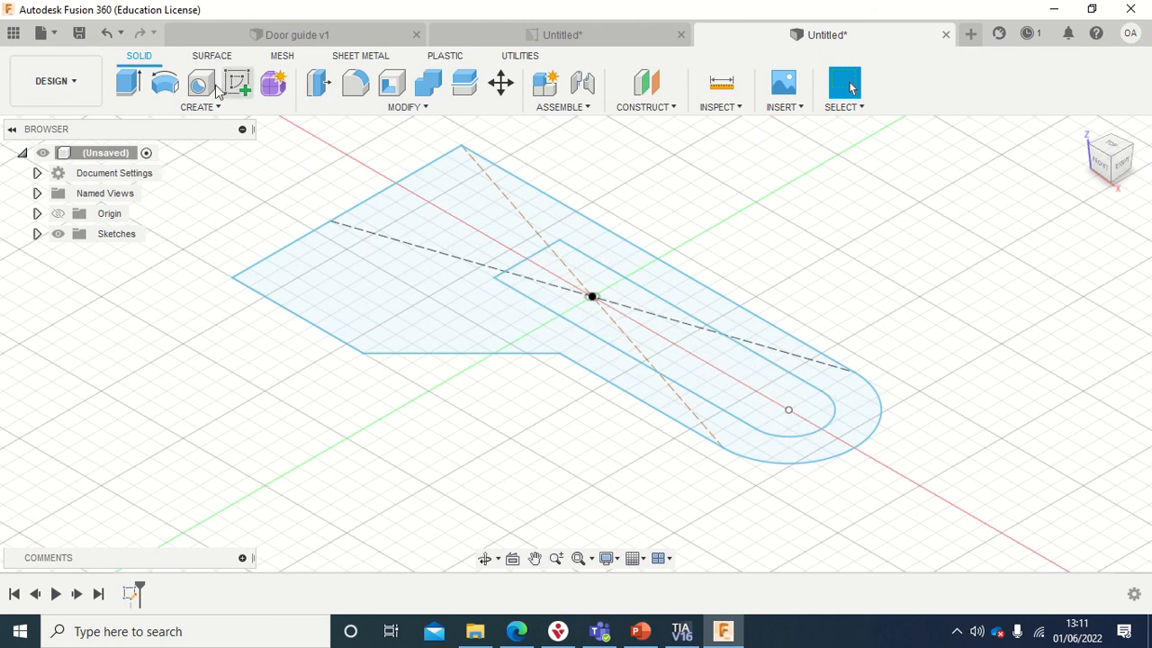
pyautogui.click(140, 97)
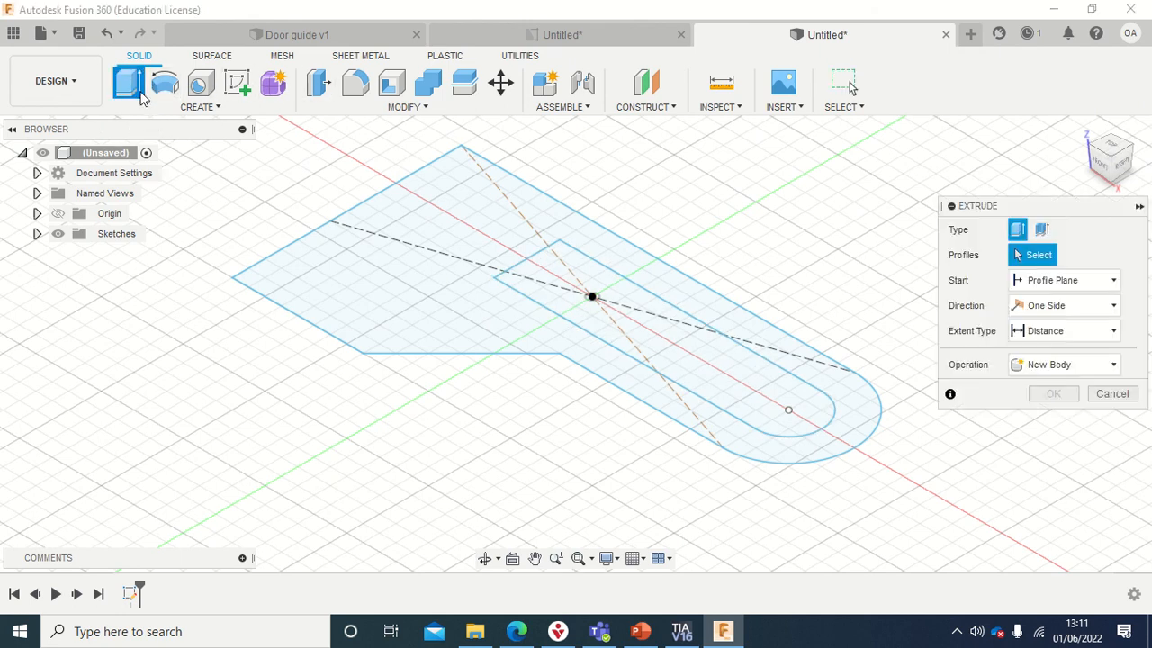
pyautogui.click(393, 265)
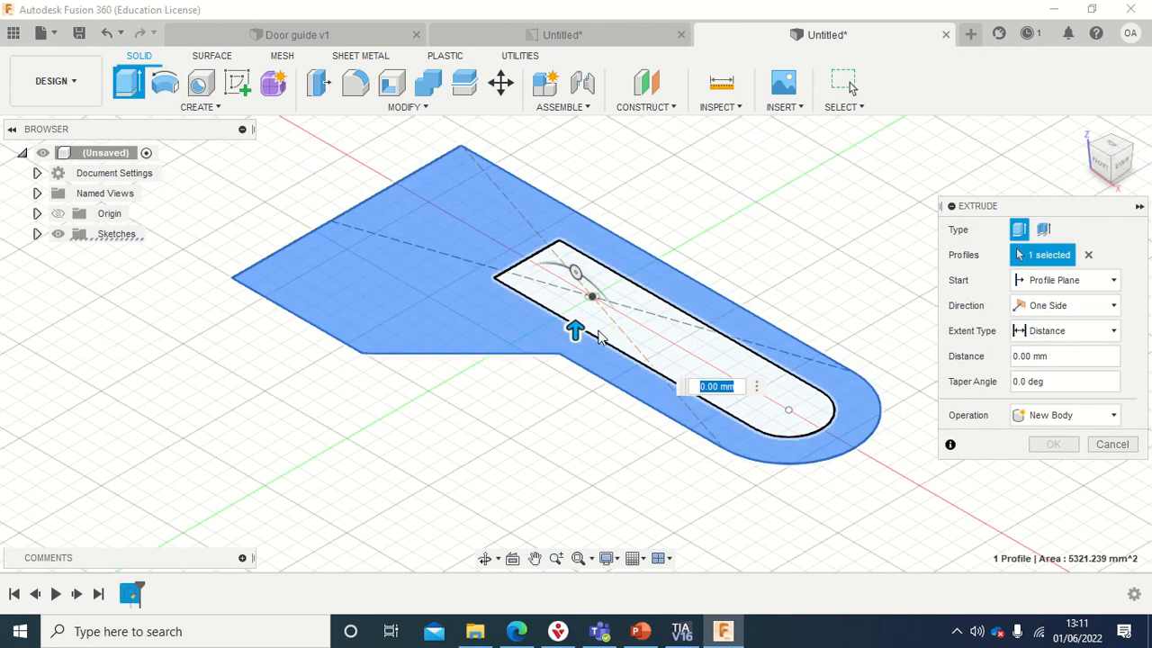
pyautogui.moveTo(574, 328); pyautogui.dragTo(575, 293)
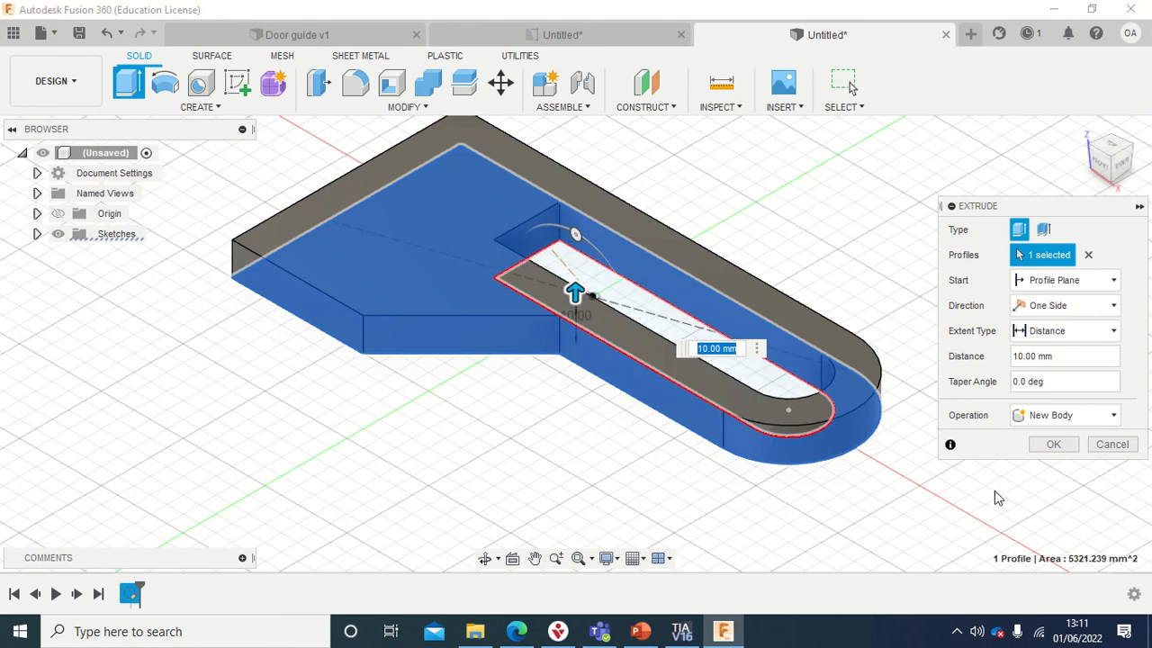
pyautogui.click(1055, 445)
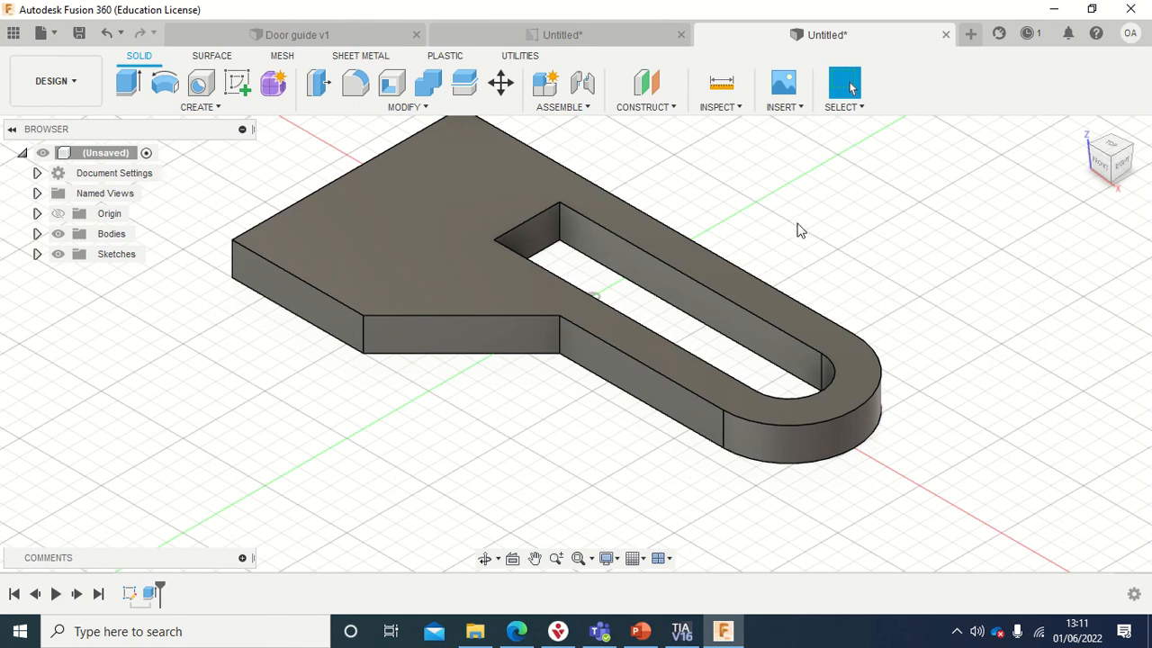
# Compare the extruded plate with the model in the Door guide v1 design.
pyautogui.moveTo(802, 230); pyautogui.dragTo(776, 322, button='middle')
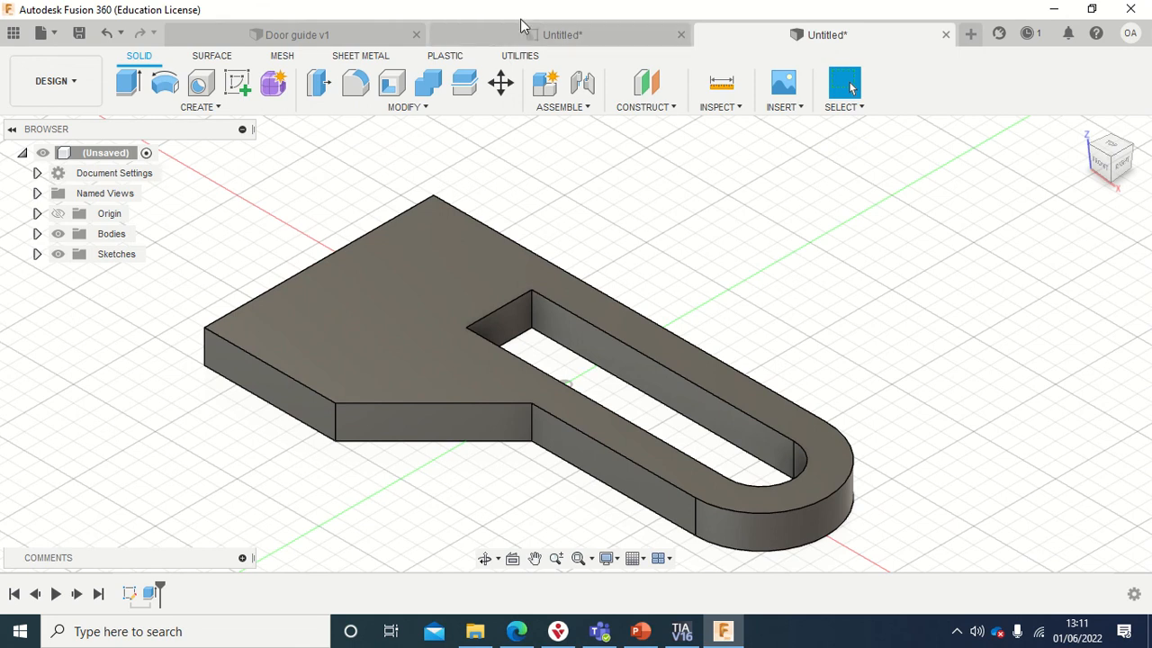
pyautogui.click(320, 34)
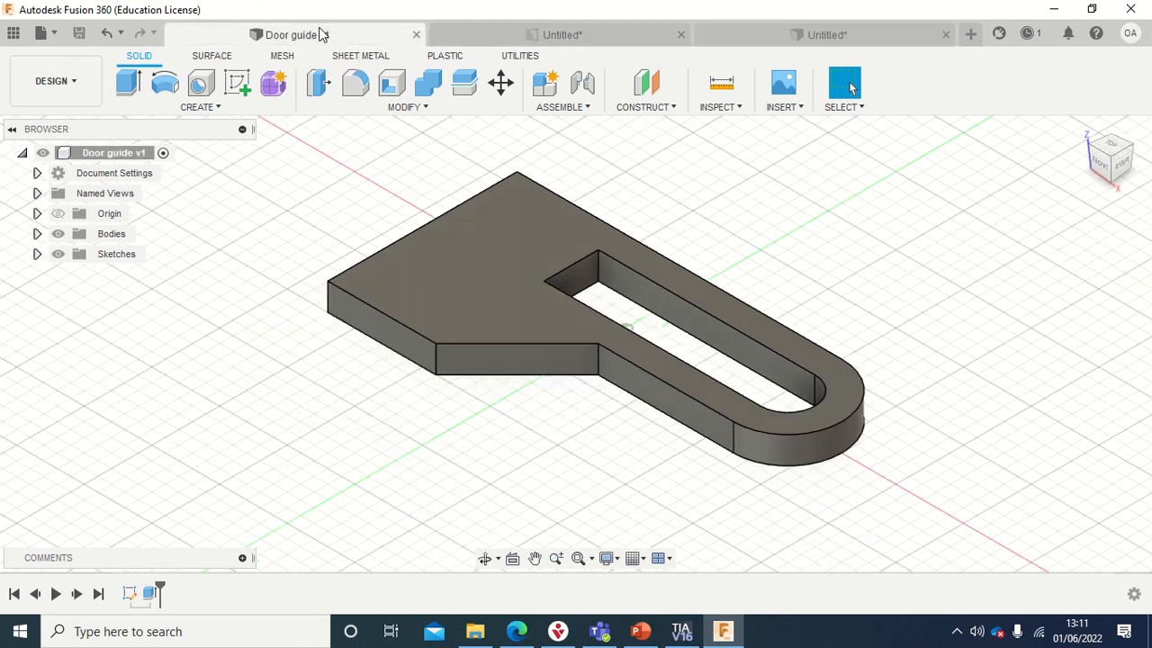
pyautogui.click(830, 35)
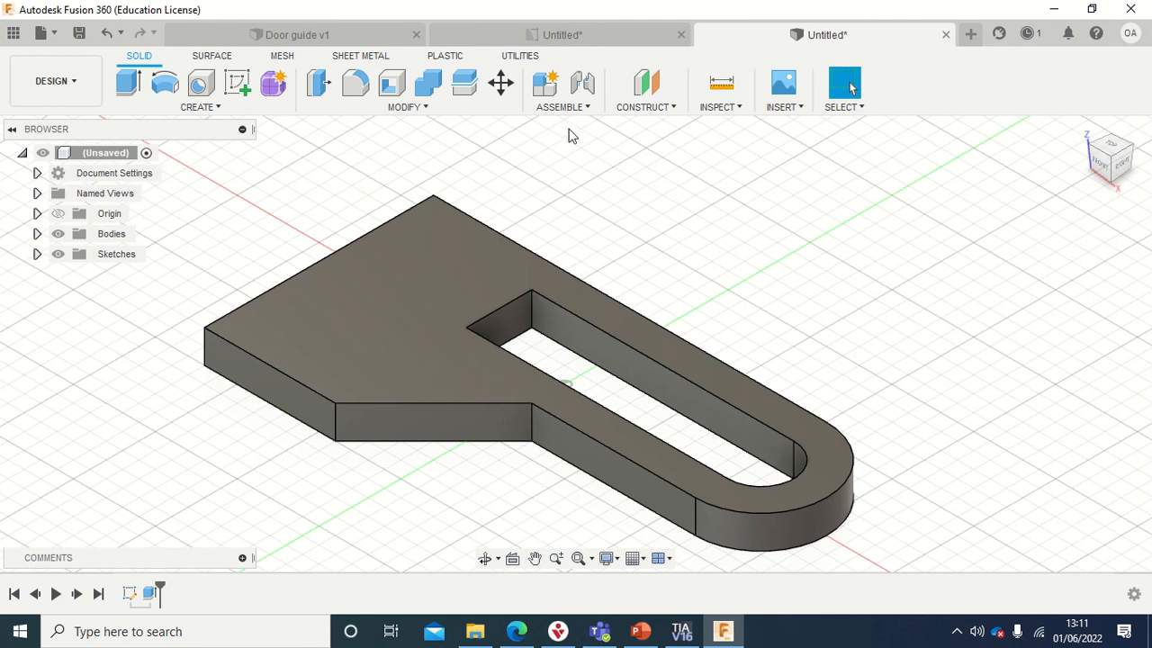
pyautogui.moveTo(583, 7)
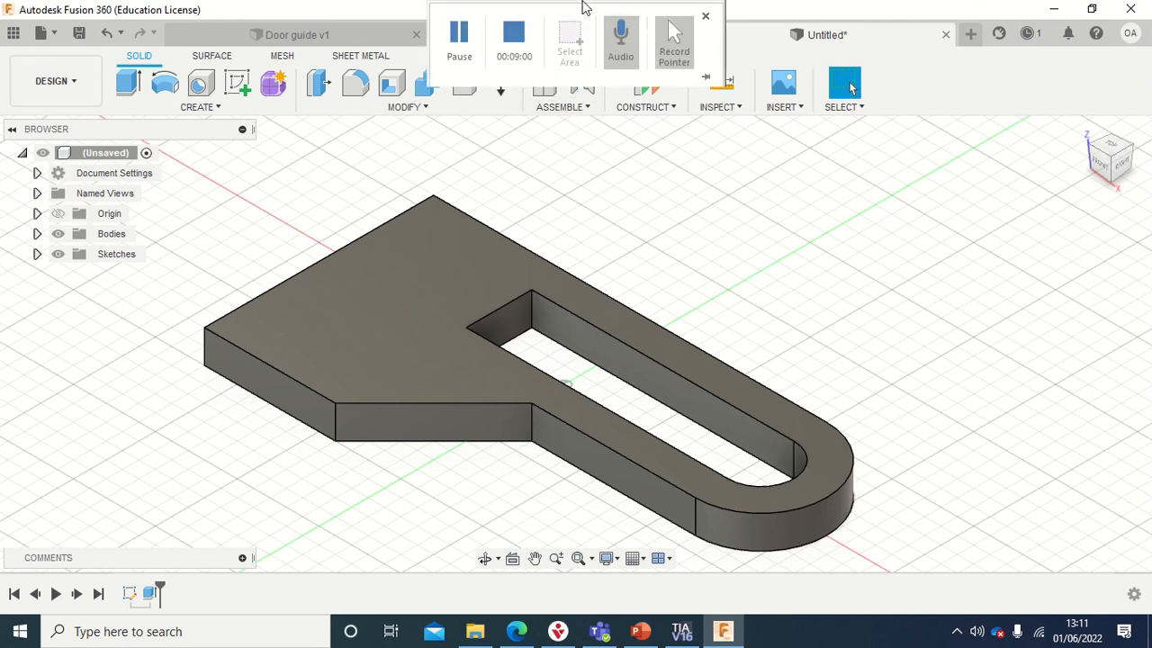